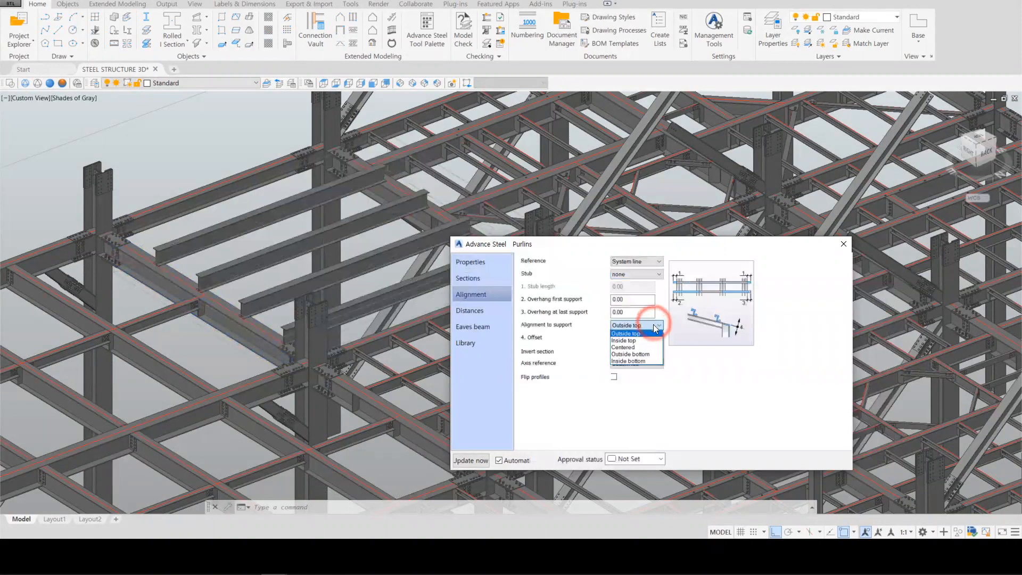
- Set the purlins' alignment to support to Inside top and their axis reference to top middle
{"action": "left_click", "coordinate": [647, 341]}
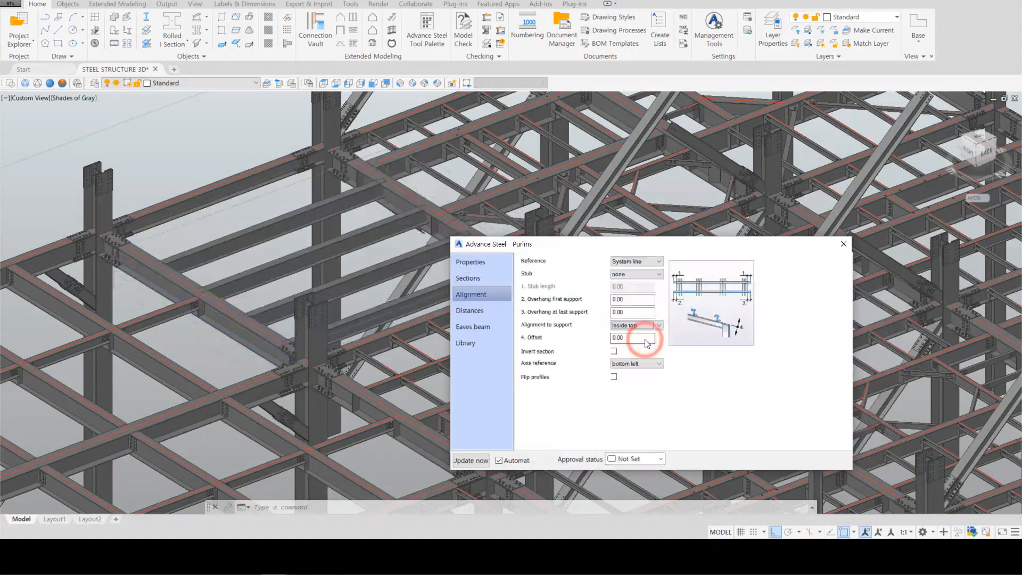
{"action": "left_click", "coordinate": [633, 364]}
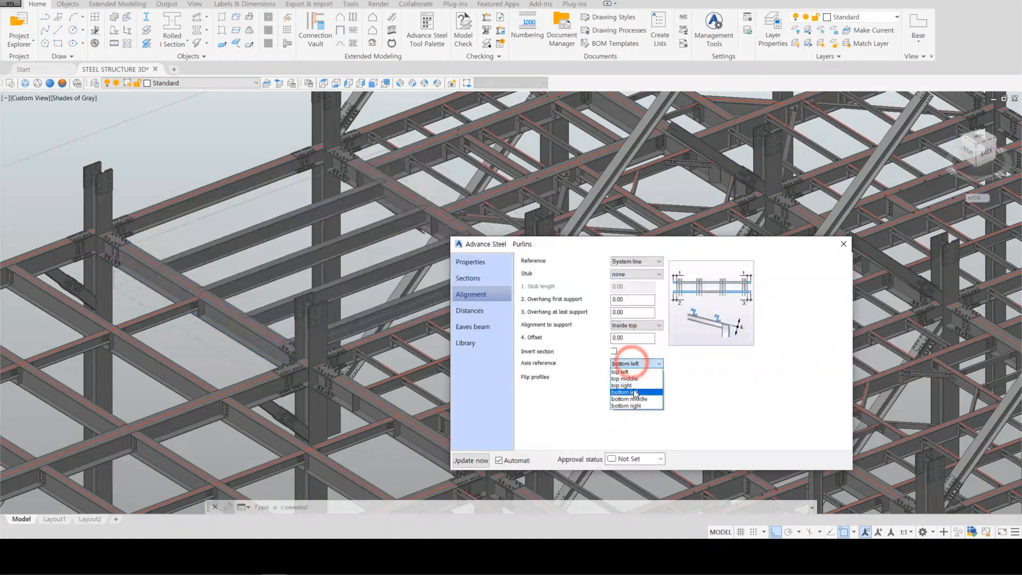
{"action": "left_click", "coordinate": [637, 380]}
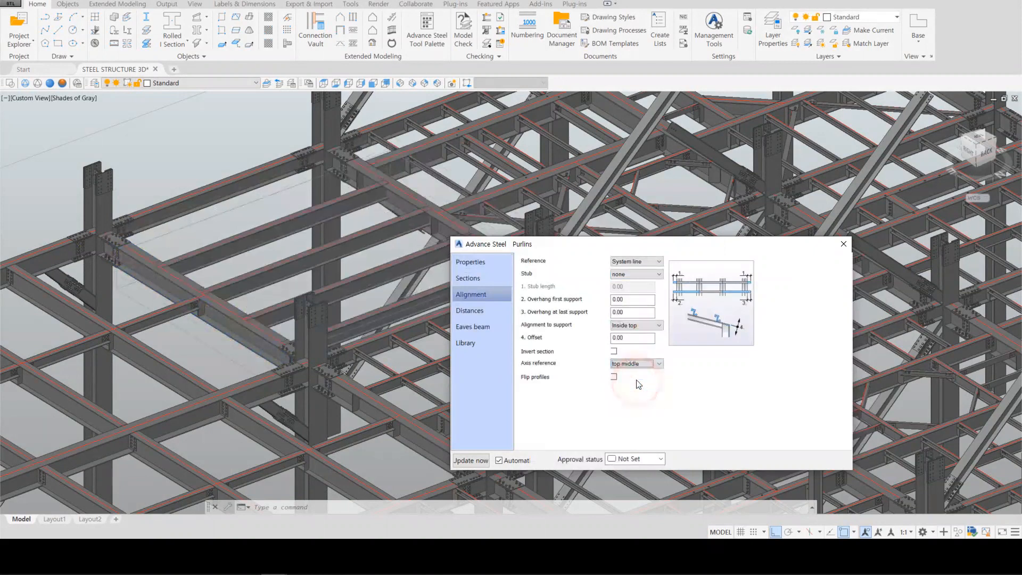
- Set the purlins' start distance to 500, intermediate distance to 2000 and last to eave to 2000
{"action": "left_click", "coordinate": [494, 315]}
{"action": "double_click", "coordinate": [643, 274]}
{"action": "type", "text": "600"}
{"action": "key", "text": "Return"}
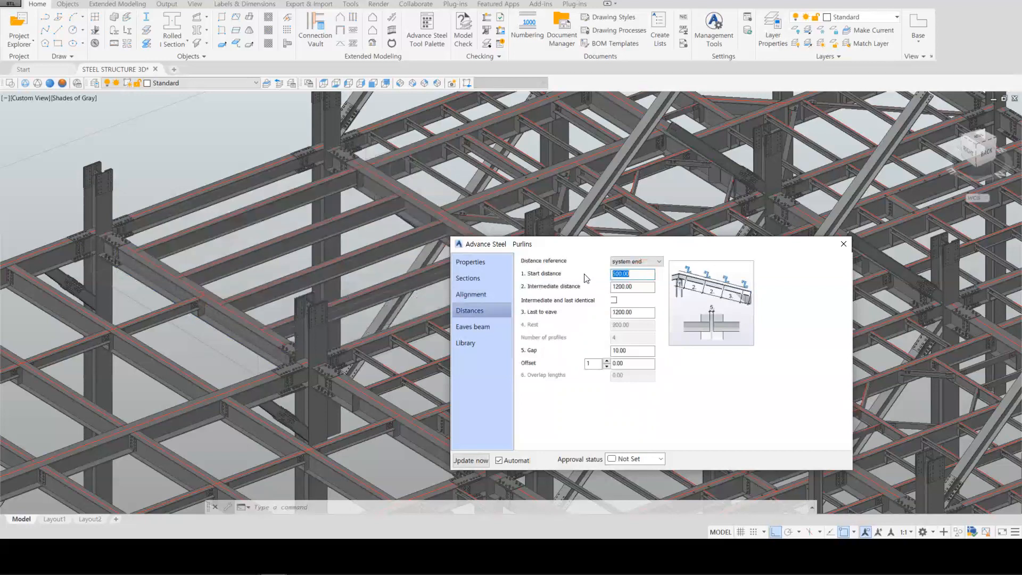
{"action": "type", "text": "20"}
{"action": "key", "text": "Return"}
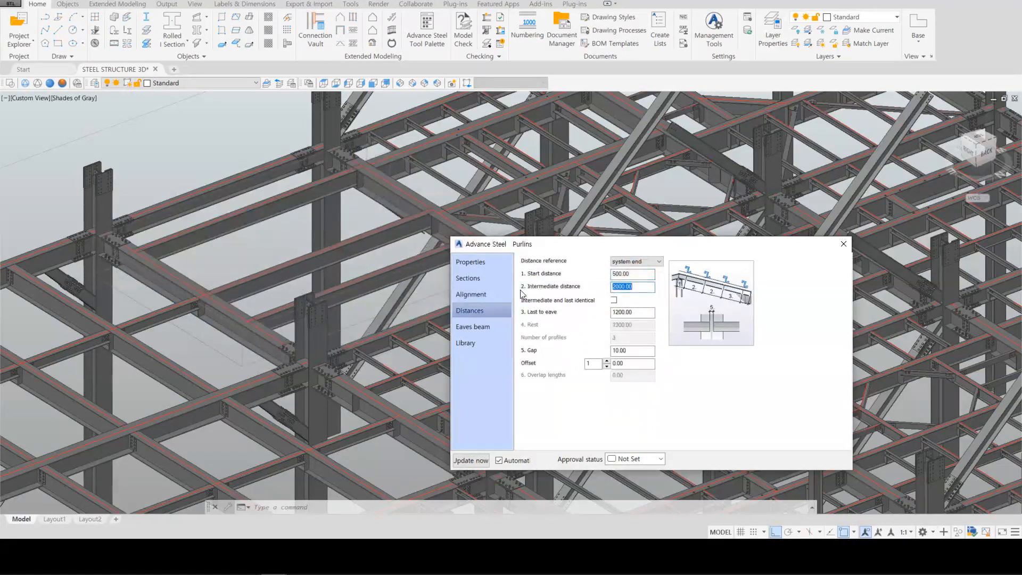
{"action": "type", "text": "20"}
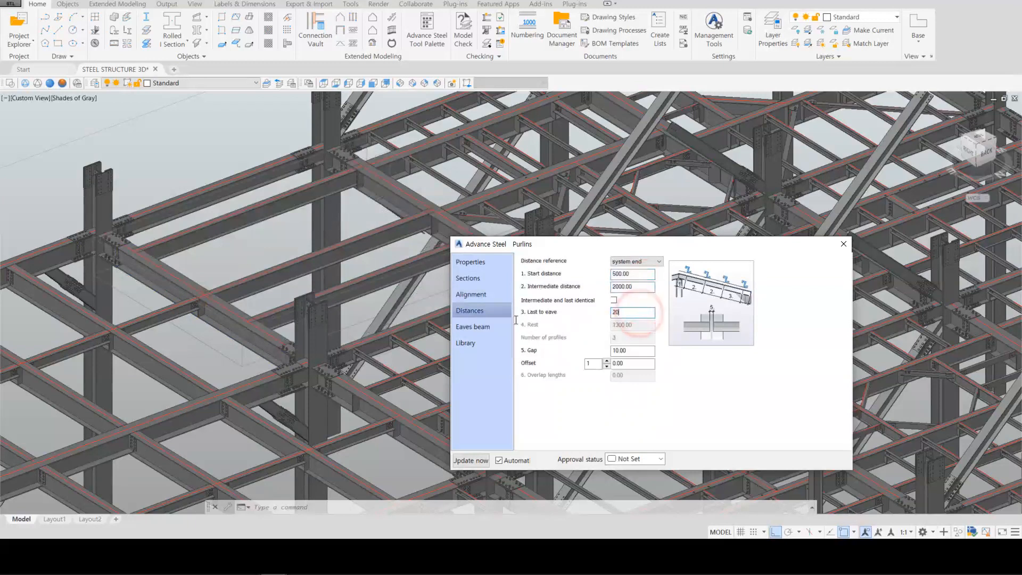
{"action": "key", "text": "Return"}
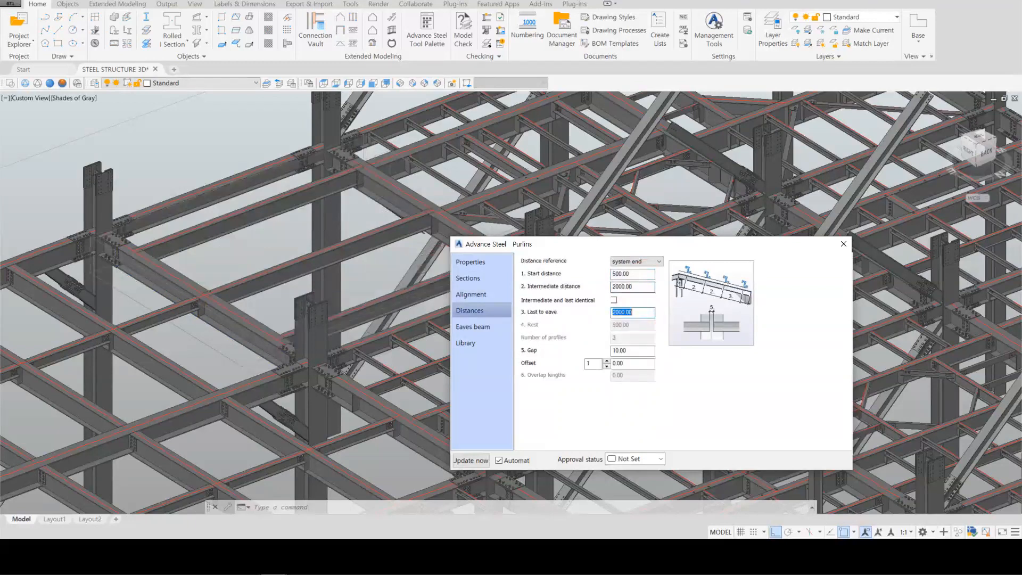
{"action": "left_click", "coordinate": [844, 244]}
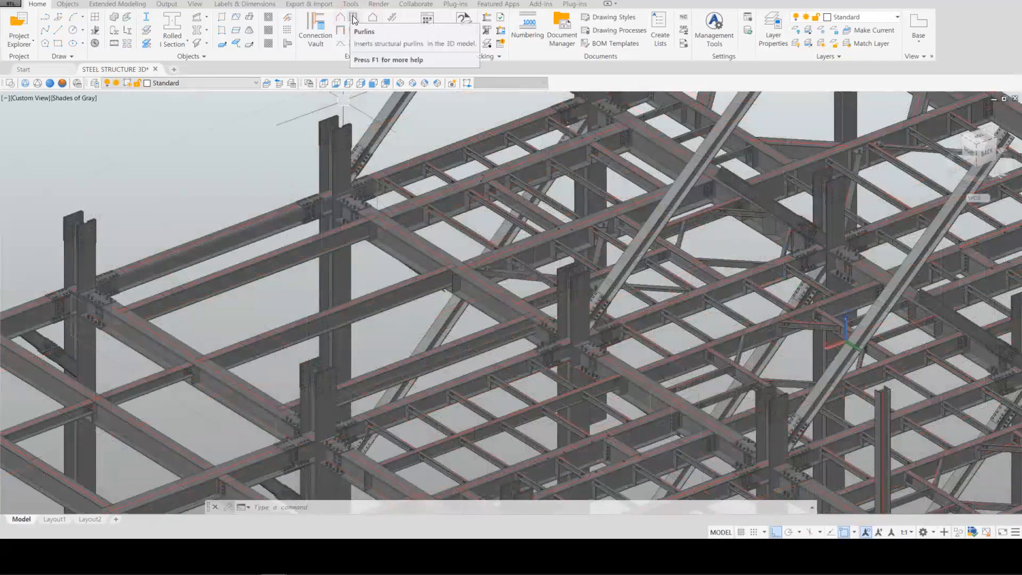
- Insert structural purlins across the bay's five parallel beams, without a reference point or an additional reference beam
{"action": "left_click", "coordinate": [353, 16]}
{"action": "left_click", "coordinate": [297, 257]}
{"action": "left_click", "coordinate": [262, 222]}
{"action": "left_click", "coordinate": [224, 232], "text": "shift"}
{"action": "left_click", "coordinate": [225, 232]}
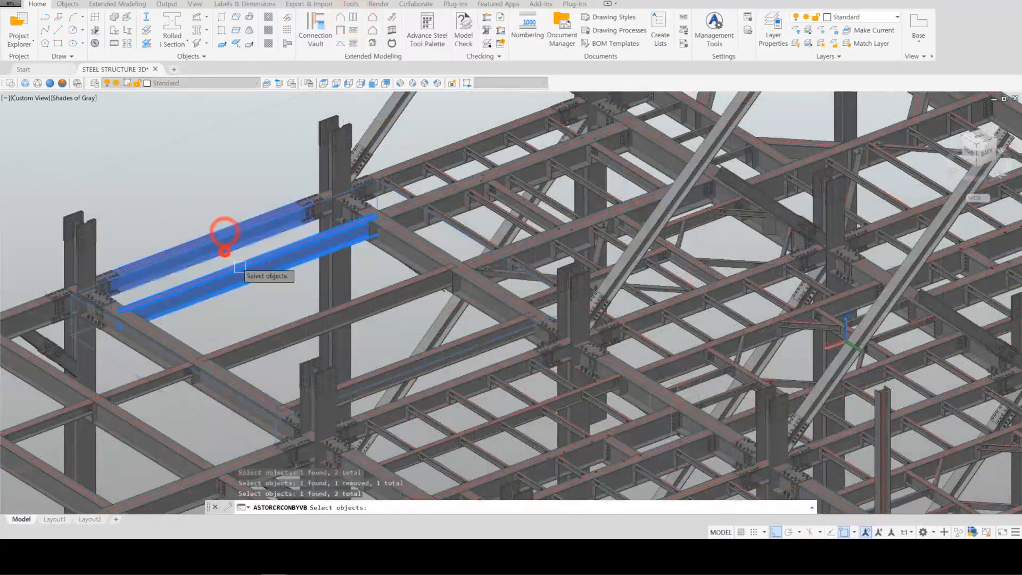
{"action": "left_click", "coordinate": [273, 327]}
{"action": "left_click", "coordinate": [387, 367]}
{"action": "left_click", "coordinate": [433, 388]}
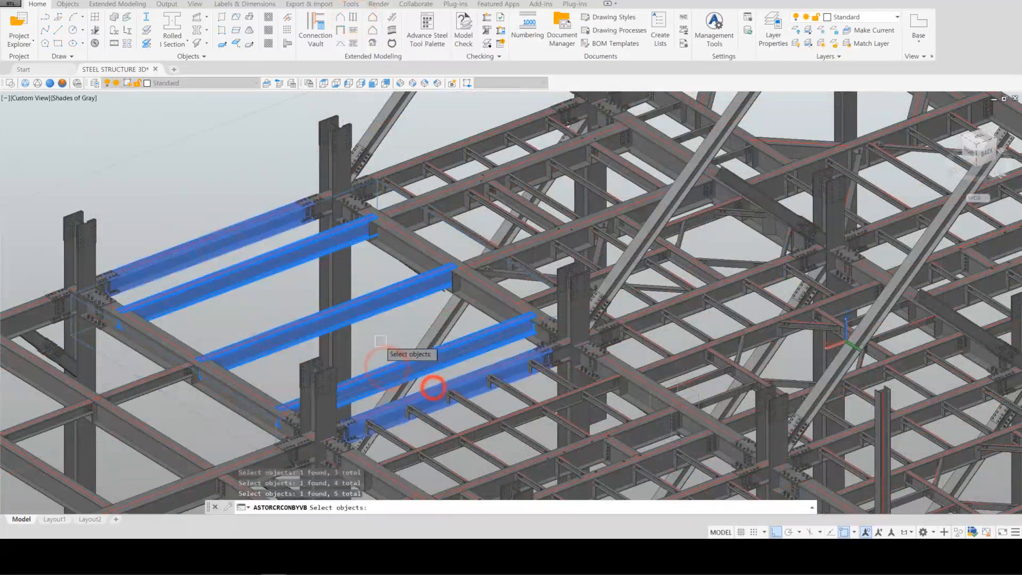
{"action": "key", "text": "Return"}
{"action": "key", "text": "Return"}
{"action": "key", "text": "Return"}
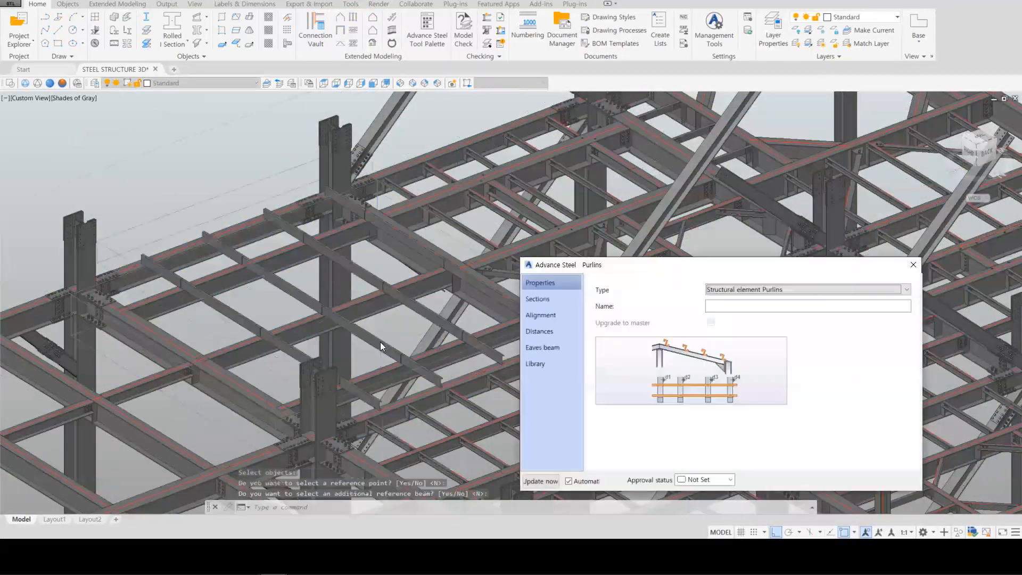
- Change the new purlins' section to Korea Channels size C 100x50x5x7.5
{"action": "left_click_drag", "start_coordinate": [592, 264], "coordinate": [570, 171]}
{"action": "left_click", "coordinate": [521, 203]}
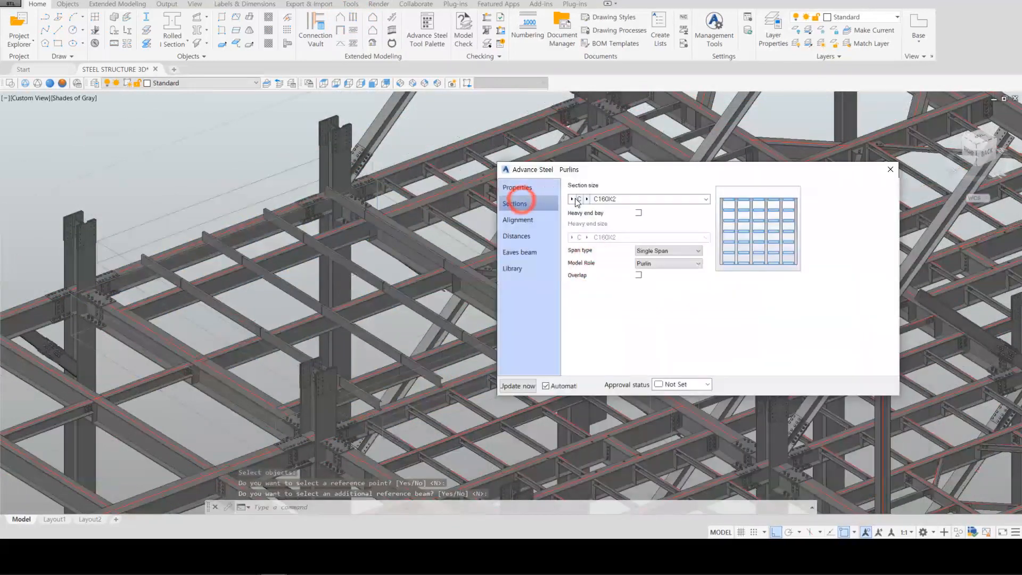
{"action": "left_click", "coordinate": [572, 199]}
{"action": "scroll", "coordinate": [627, 348], "scroll_direction": "down", "scroll_amount": 1}
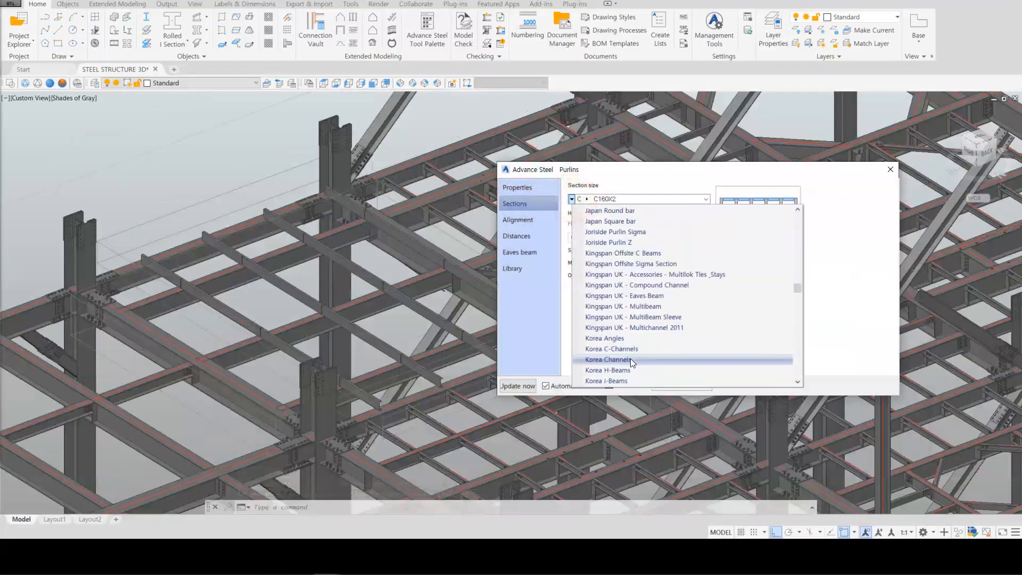
{"action": "left_click", "coordinate": [629, 358]}
{"action": "left_click", "coordinate": [627, 199]}
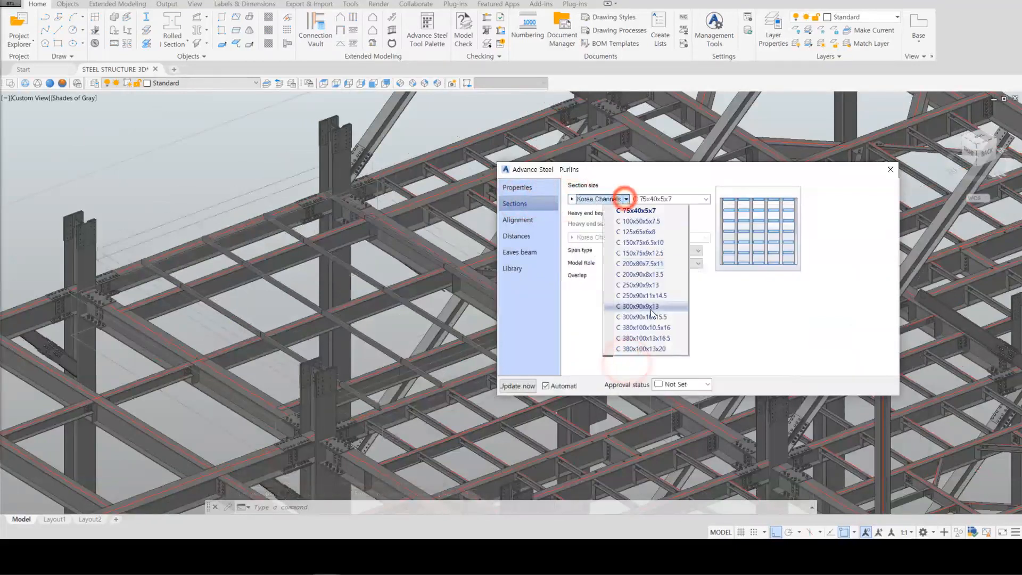
{"action": "left_click", "coordinate": [647, 221]}
- Invert the channel purlins' section and set their alignment to support to Inside top
{"action": "left_click", "coordinate": [529, 220]}
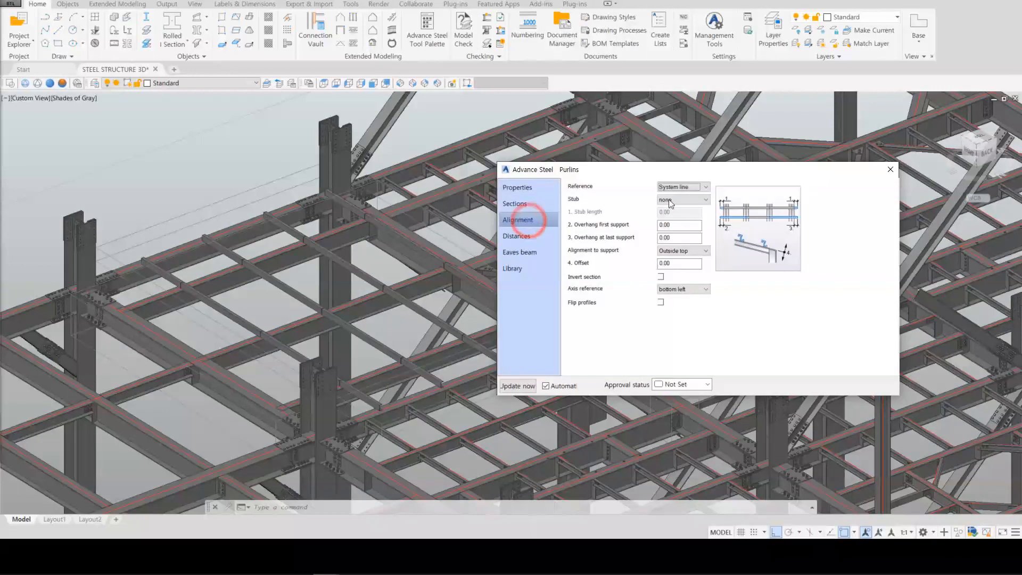
{"action": "left_click", "coordinate": [661, 277]}
{"action": "left_click", "coordinate": [677, 251]}
{"action": "left_click", "coordinate": [675, 267]}
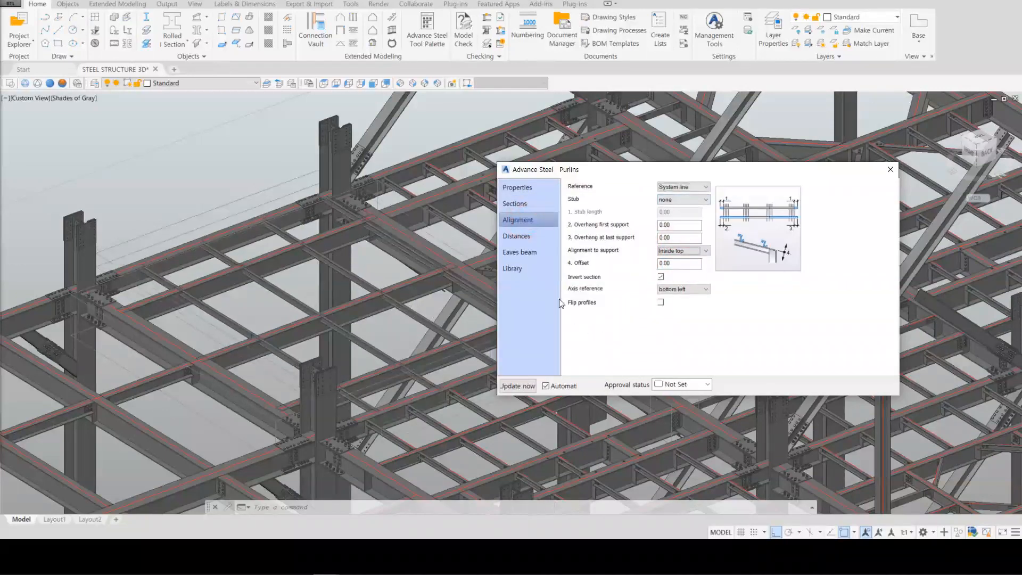
- Set the channel purlins' start distance to 900 and intermediate distance to 800
{"action": "left_click", "coordinate": [517, 236]}
{"action": "left_click", "coordinate": [675, 200]}
{"action": "type", "text": "900"}
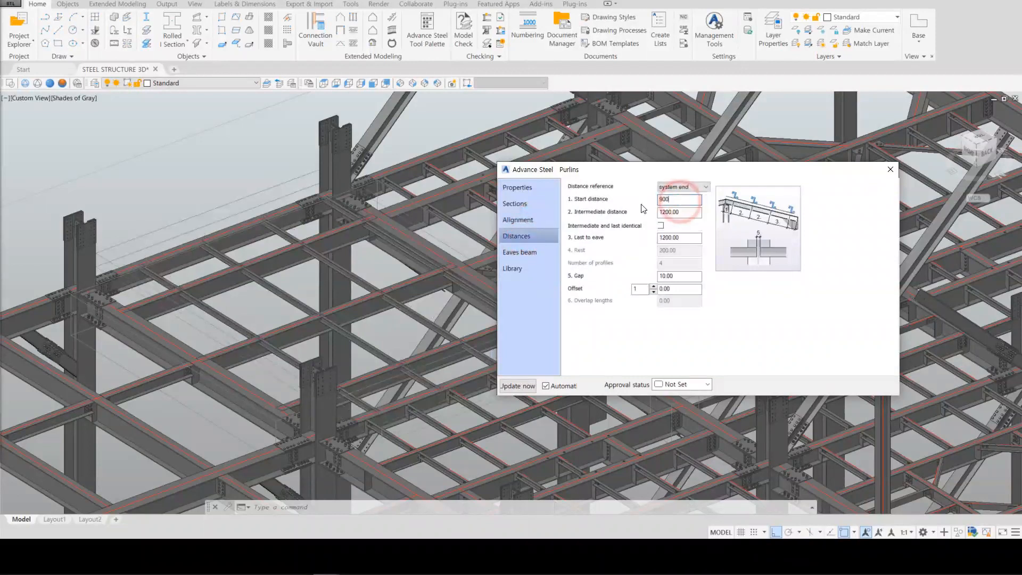
{"action": "left_click", "coordinate": [687, 212]}
{"action": "type", "text": "800"}
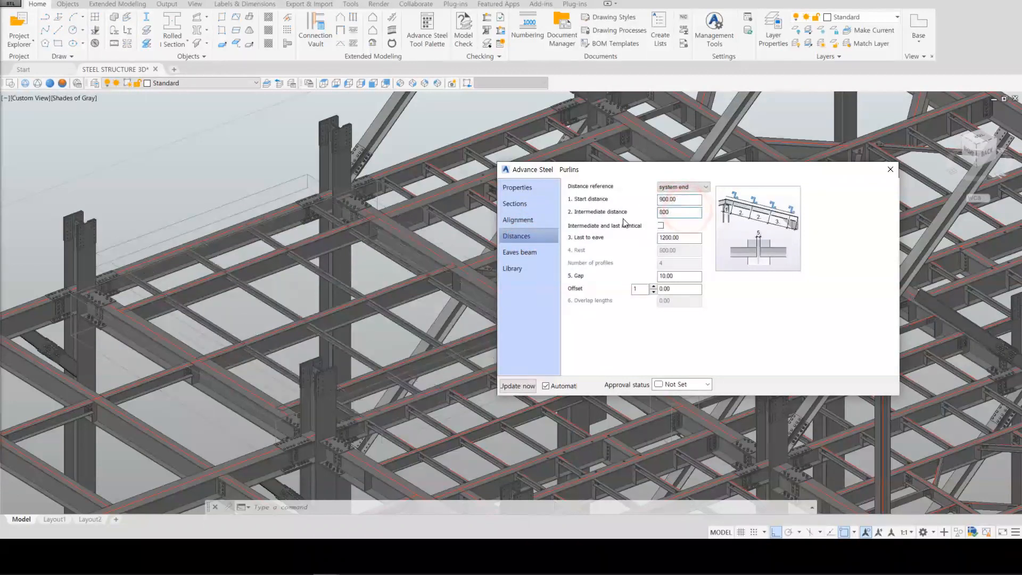
{"action": "key", "text": "Return"}
- Set the gap between the channel purlins to 0
{"action": "left_click", "coordinate": [244, 326]}
{"action": "scroll", "coordinate": [243, 325], "scroll_direction": "up", "scroll_amount": 5}
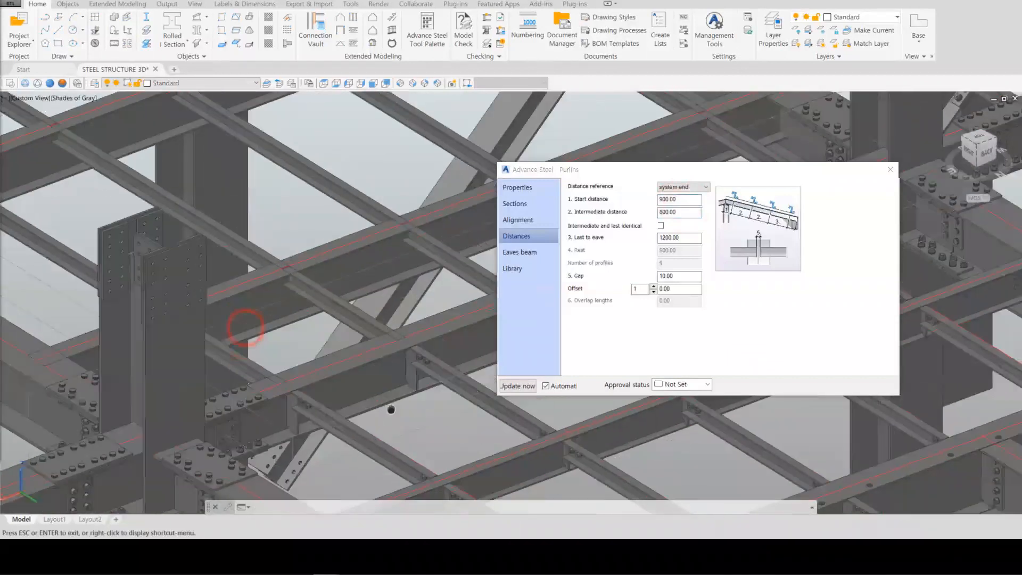
{"action": "left_click", "coordinate": [683, 277]}
{"action": "type", "text": "0"}
{"action": "key", "text": "Return"}
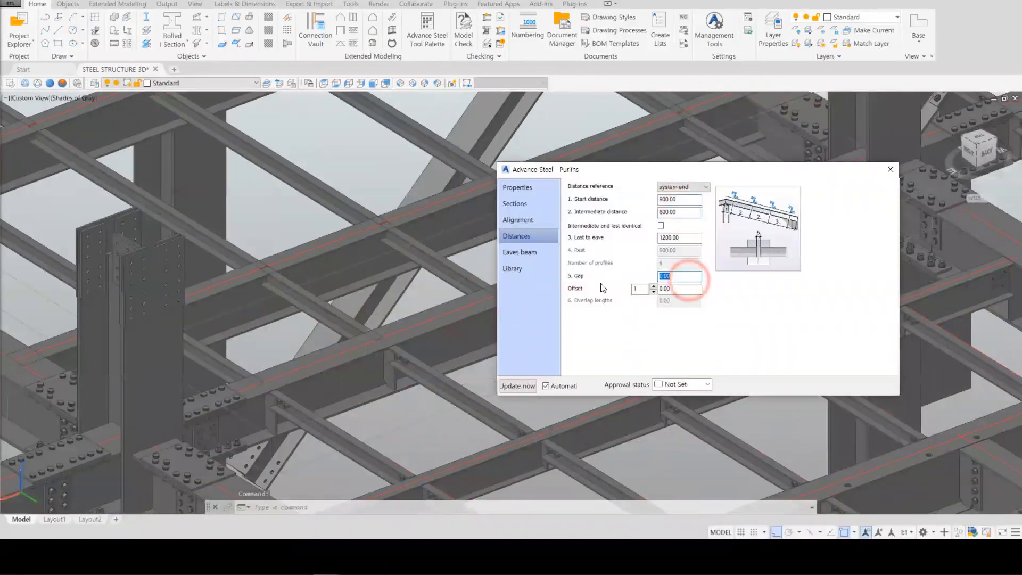
- Set the channel purlins' last to eave distance to 900
{"action": "left_click", "coordinate": [384, 178]}
{"action": "scroll", "coordinate": [384, 175], "scroll_direction": "down", "scroll_amount": 4}
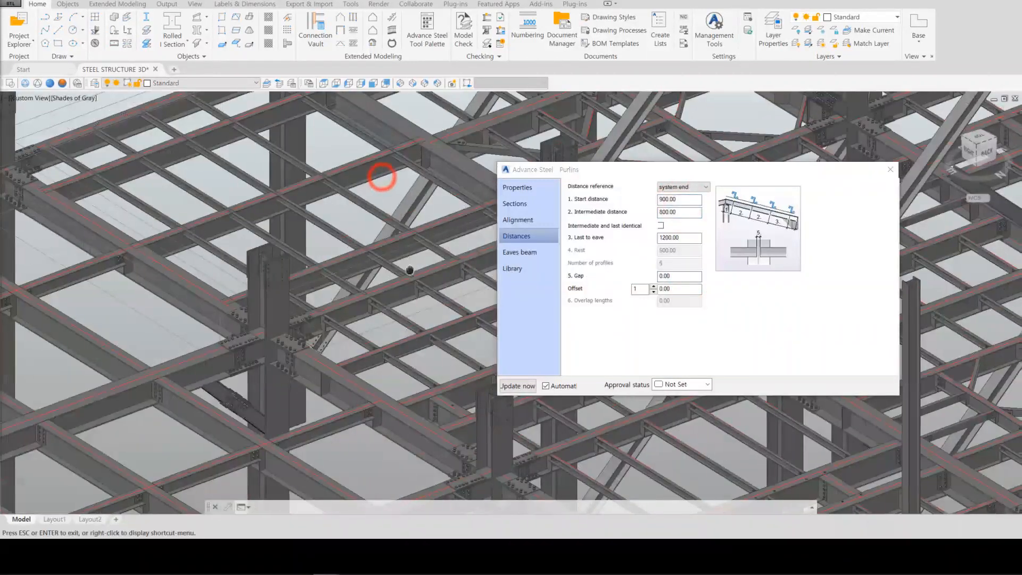
{"action": "scroll", "coordinate": [333, 271], "scroll_direction": "up", "scroll_amount": 6}
{"action": "left_click", "coordinate": [684, 237]}
{"action": "type", "text": "9"}
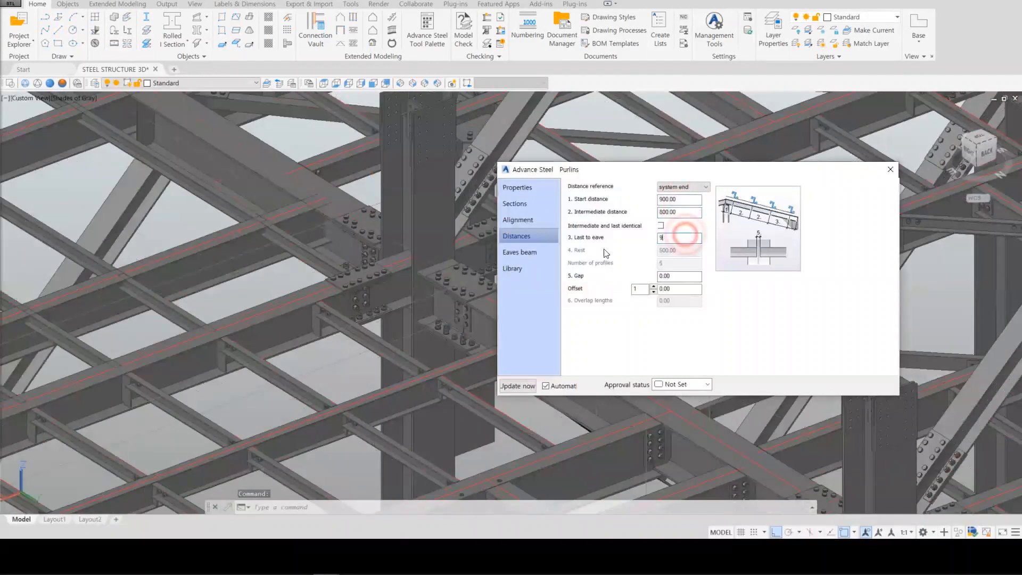
{"action": "type", "text": "00"}
{"action": "key", "text": "Return"}
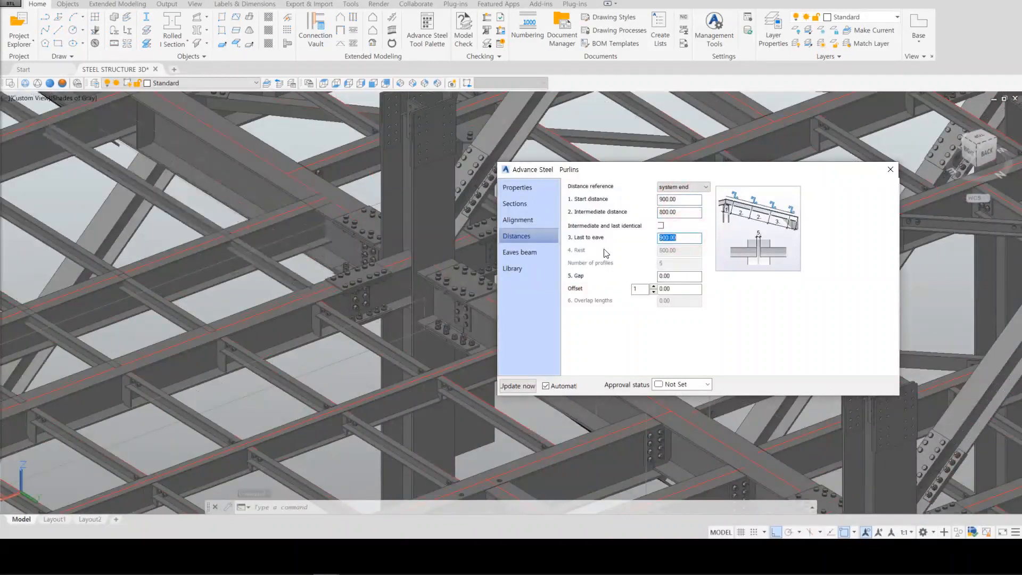
- Offset the fifth channel purlin by -100 and close the Purlins settings
{"action": "left_click", "coordinate": [654, 286]}
{"action": "left_click", "coordinate": [654, 286]}
{"action": "left_click", "coordinate": [654, 286]}
{"action": "left_click", "coordinate": [678, 289]}
{"action": "key", "text": "BackSpace"}
{"action": "type", "text": "-100"}
{"action": "key", "text": "Return"}
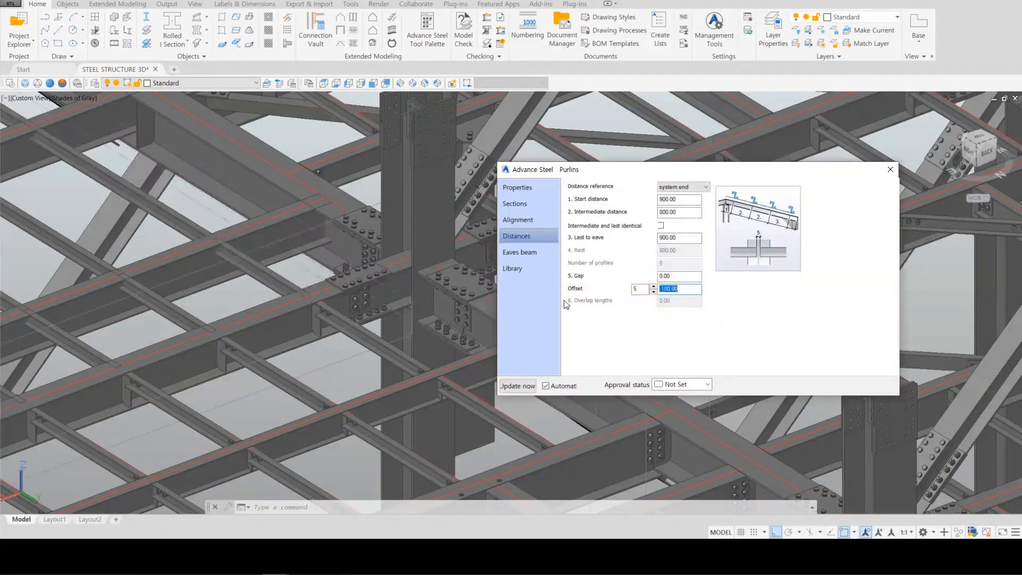
{"action": "left_click", "coordinate": [891, 170]}
- Transfer the bolted plate connection from an existing channel onto the new channel purlins in the bay
{"action": "mouse_move", "coordinate": [187, 298]}
{"action": "middle_mouse_down"}
{"action": "mouse_move", "coordinate": [278, 324]}
{"action": "mouse_move", "coordinate": [508, 328]}
{"action": "middle_mouse_up"}
{"action": "scroll", "coordinate": [507, 328], "scroll_direction": "down", "scroll_amount": 3}
{"action": "left_click", "coordinate": [375, 237]}
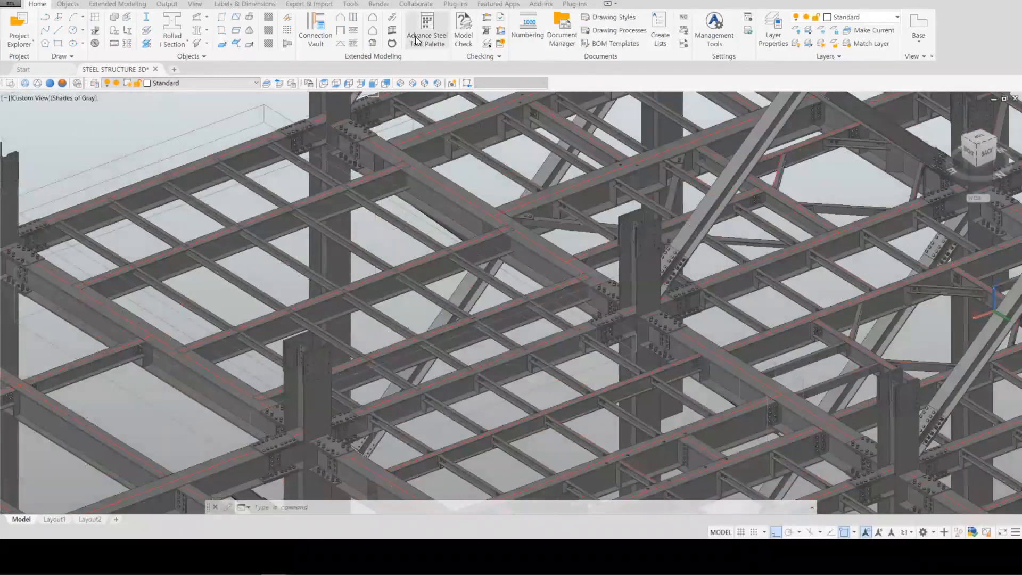
{"action": "left_click", "coordinate": [417, 41]}
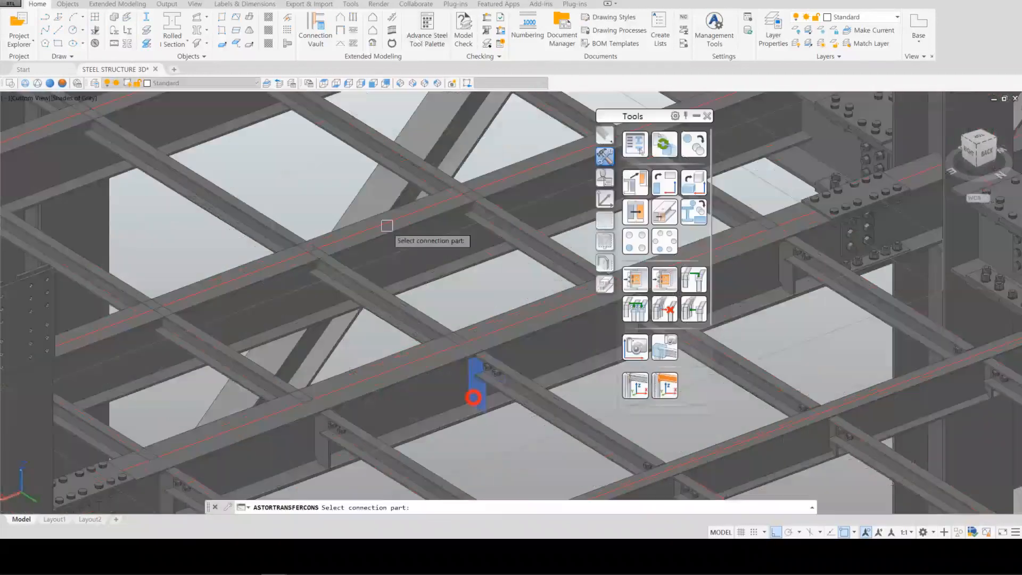
{"action": "left_click", "coordinate": [473, 397]}
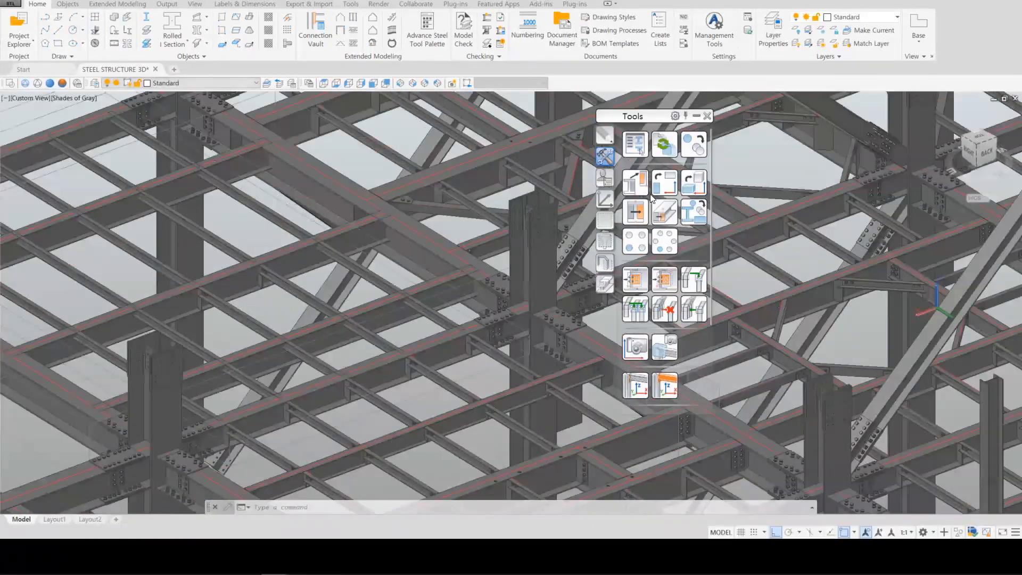
- Transfer a bolted end connection onto the secondary beam where it meets the main girder
{"action": "left_click", "coordinate": [637, 280]}
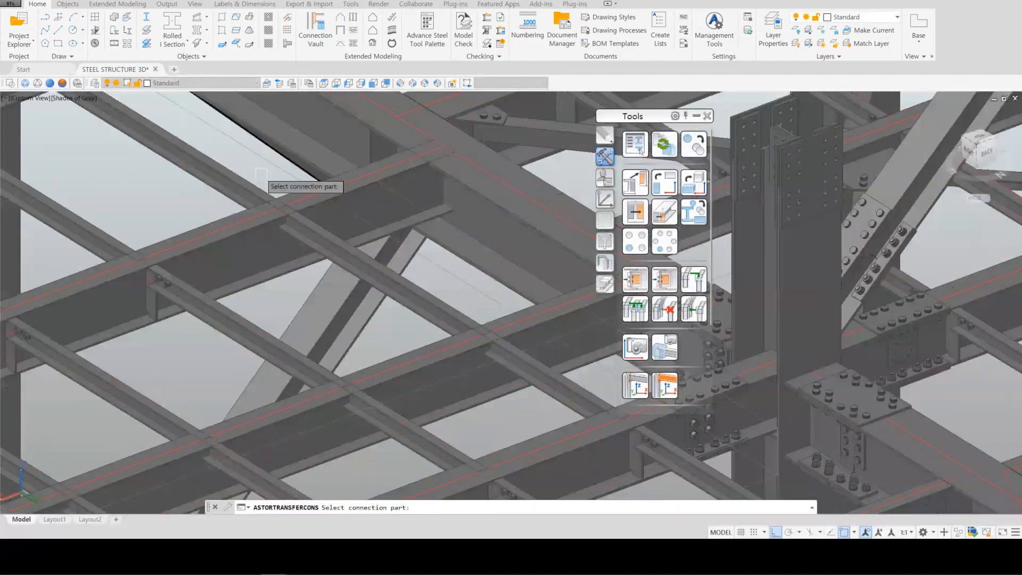
{"action": "left_click", "coordinate": [480, 205]}
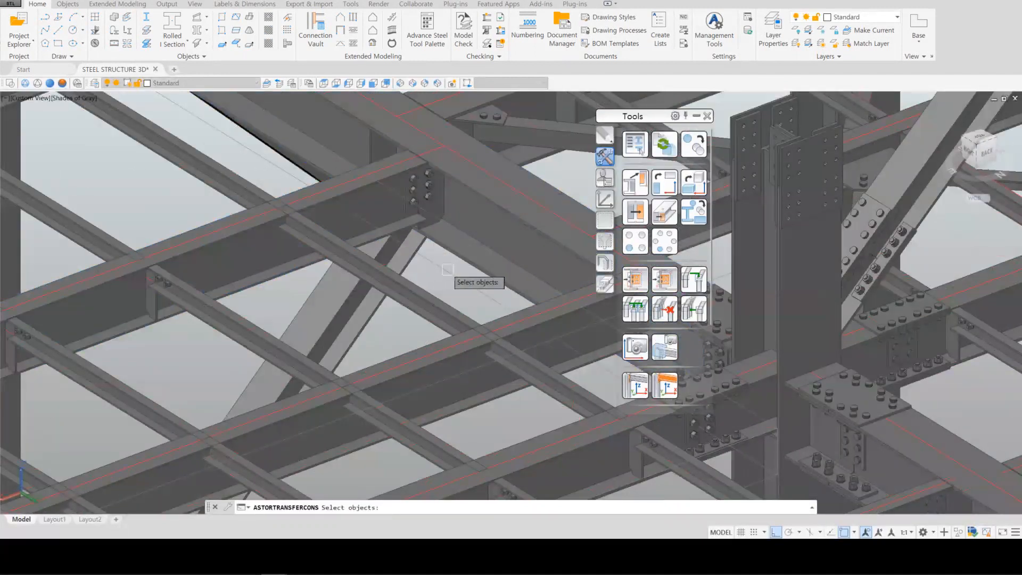
{"action": "key", "text": "Return"}
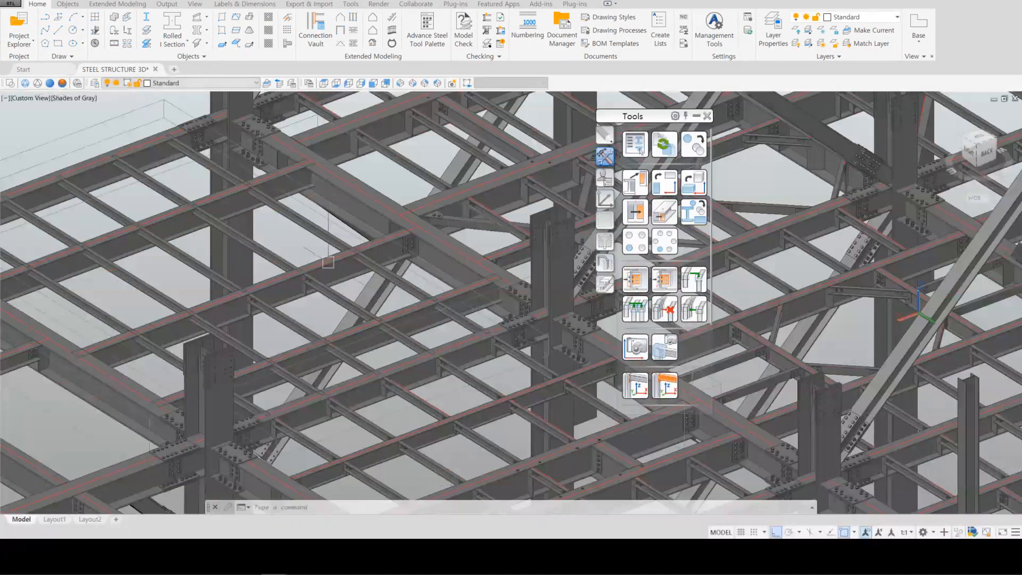
- Edit the secondary beams' purlin joint, setting start distance 1000, intermediate distance 1800 and last to eave 1500
{"action": "left_click", "coordinate": [328, 262]}
{"action": "right_click", "coordinate": [293, 246]}
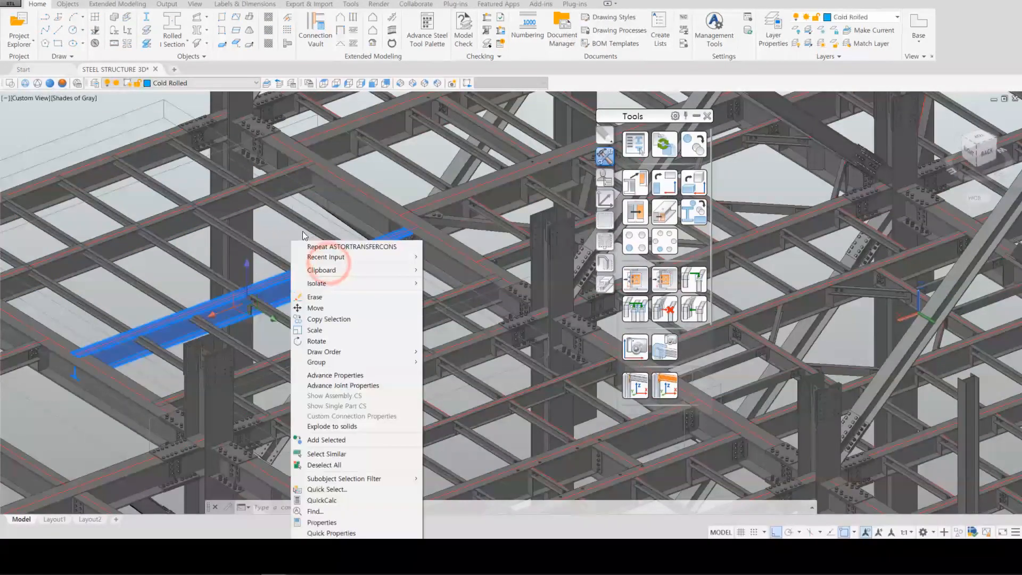
{"action": "left_click", "coordinate": [364, 386]}
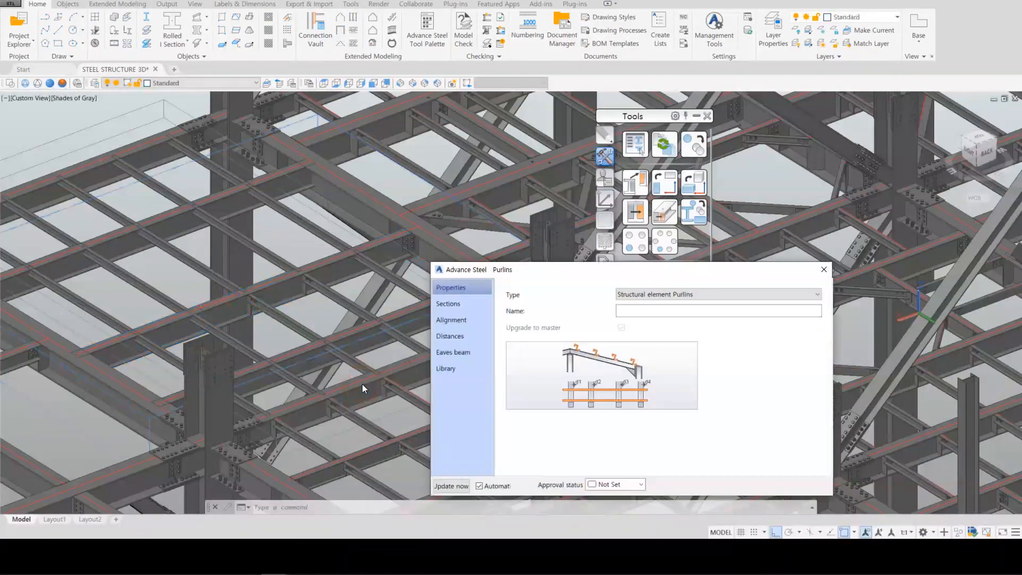
{"action": "left_click", "coordinate": [469, 321]}
{"action": "left_click", "coordinate": [461, 335]}
{"action": "double_click", "coordinate": [613, 312]}
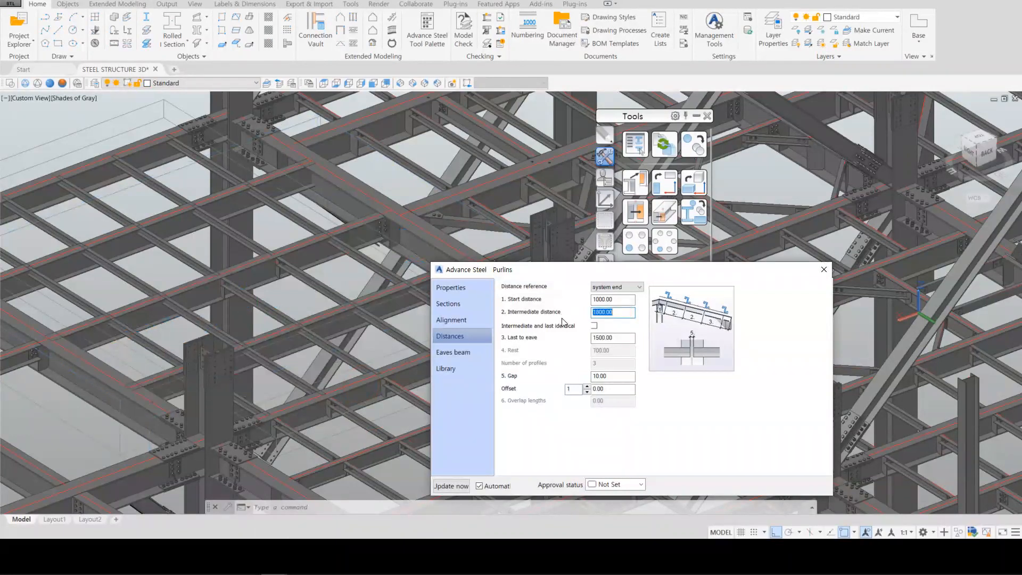
{"action": "left_click", "coordinate": [823, 270]}
- Edit the channel purlins' joint, setting intermediate distance 800 and offsetting the third purlin by -200
{"action": "left_click", "coordinate": [325, 290]}
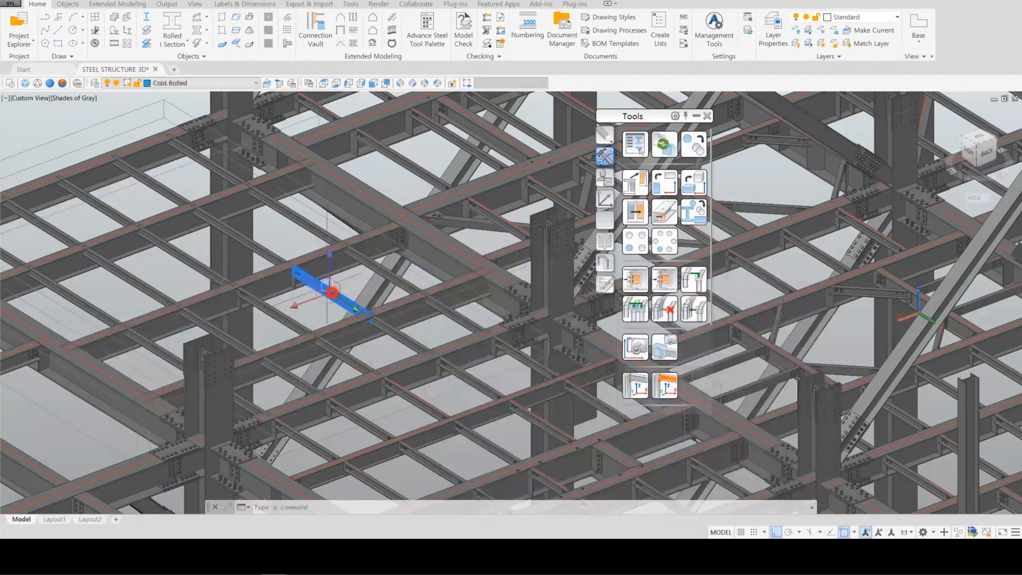
{"action": "right_click", "coordinate": [278, 237]}
{"action": "left_click", "coordinate": [348, 362]}
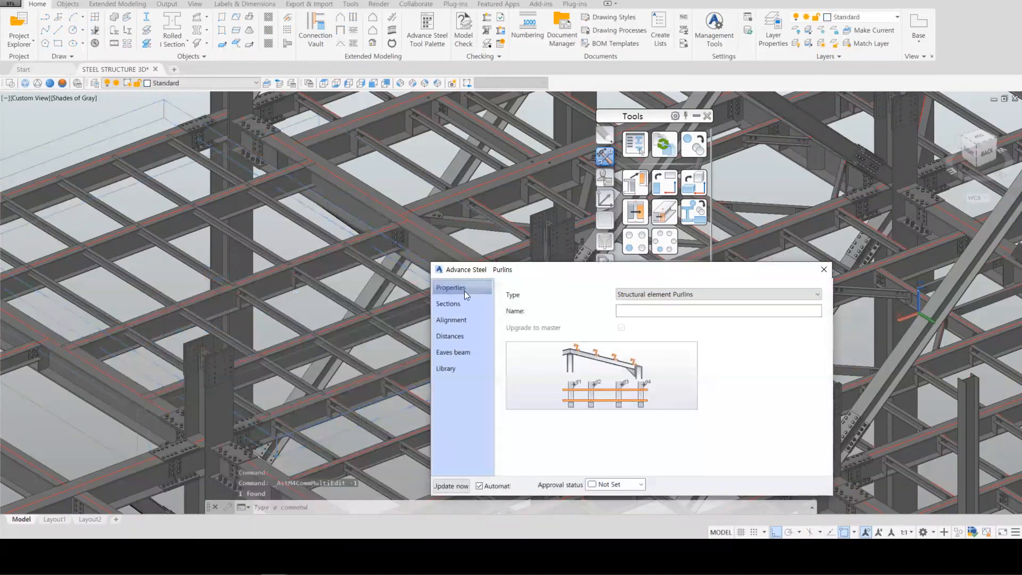
{"action": "left_click", "coordinate": [460, 322]}
{"action": "left_click", "coordinate": [450, 336]}
{"action": "left_click", "coordinate": [601, 313]}
{"action": "left_click", "coordinate": [587, 387]}
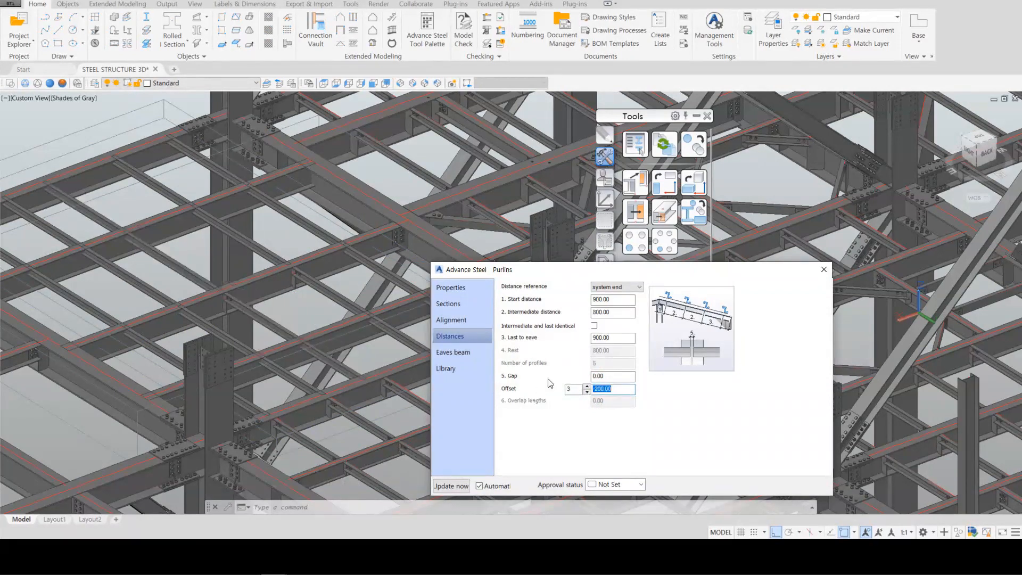
{"action": "left_click", "coordinate": [822, 272]}
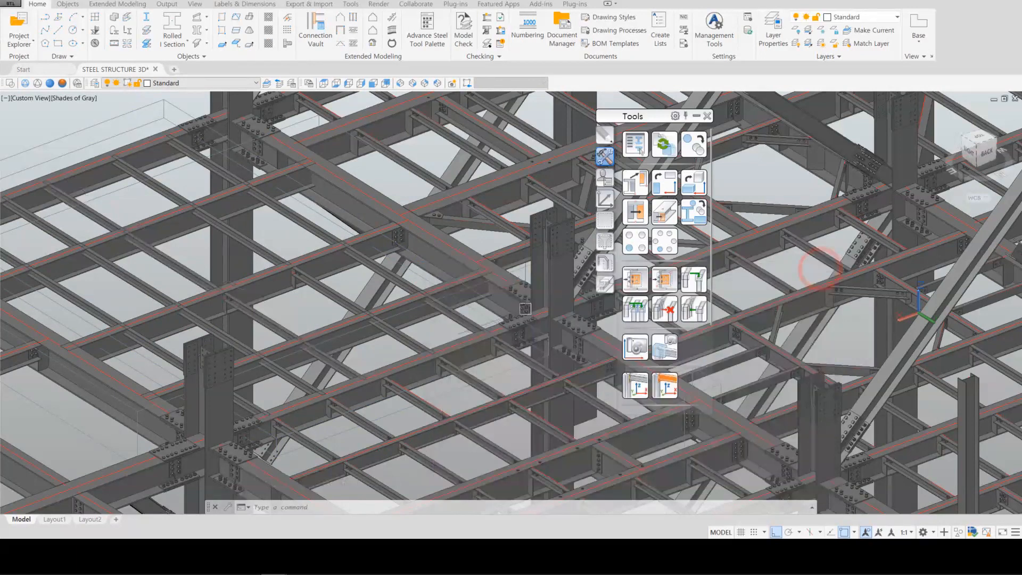
{"action": "scroll", "coordinate": [387, 332], "scroll_direction": "up", "scroll_amount": 4}
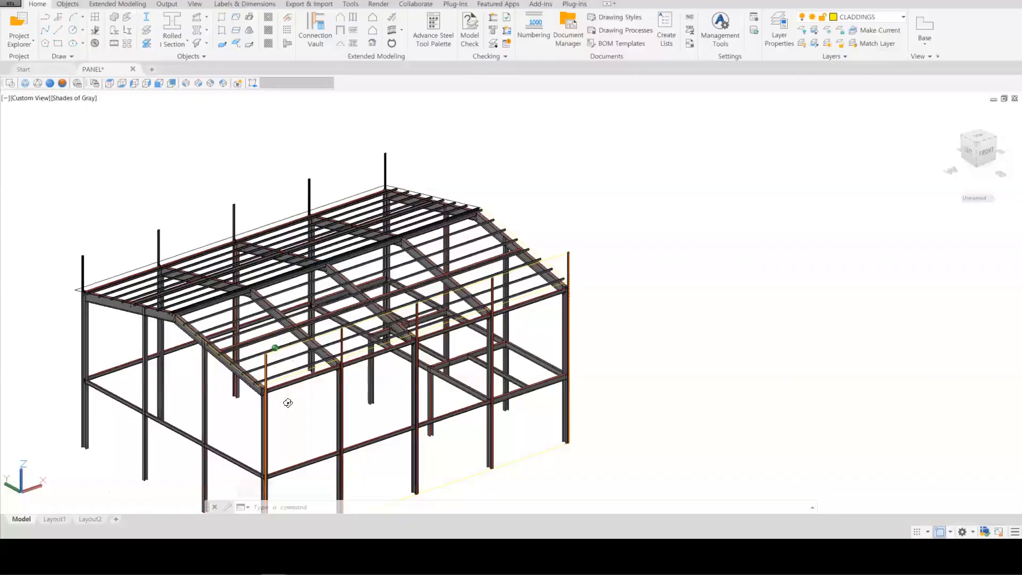
- Create cladding on the side wall of the portal frame building from its existing outline
{"action": "mouse_move", "coordinate": [286, 401]}
{"action": "middle_mouse_down", "text": "shift"}
{"action": "mouse_move", "coordinate": [302, 399]}
{"action": "mouse_move", "coordinate": [265, 399]}
{"action": "mouse_move", "coordinate": [265, 388]}
{"action": "middle_mouse_up", "text": "shift"}
{"action": "scroll", "coordinate": [264, 376], "scroll_direction": "up", "scroll_amount": 6}
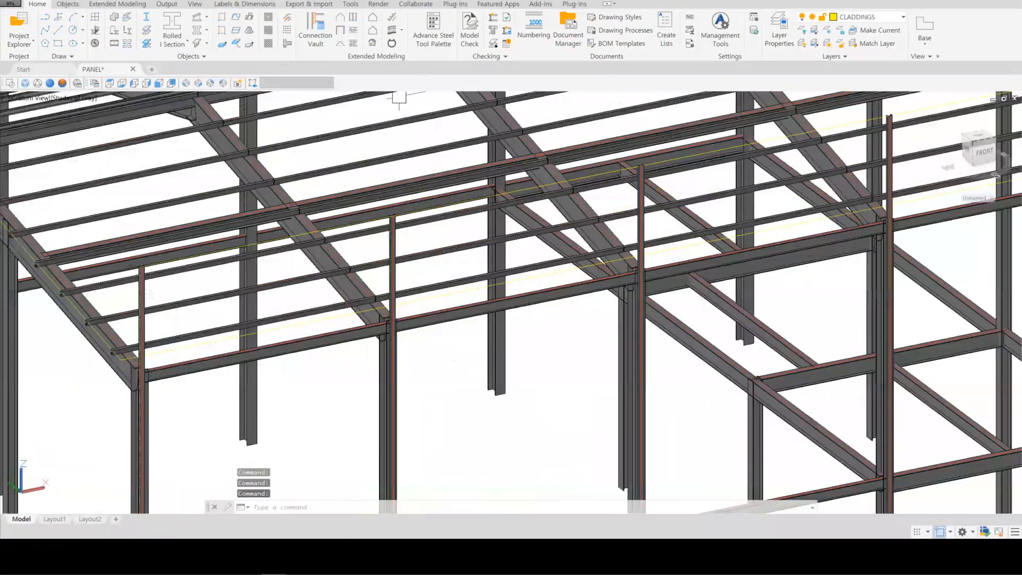
{"action": "left_click", "coordinate": [372, 43]}
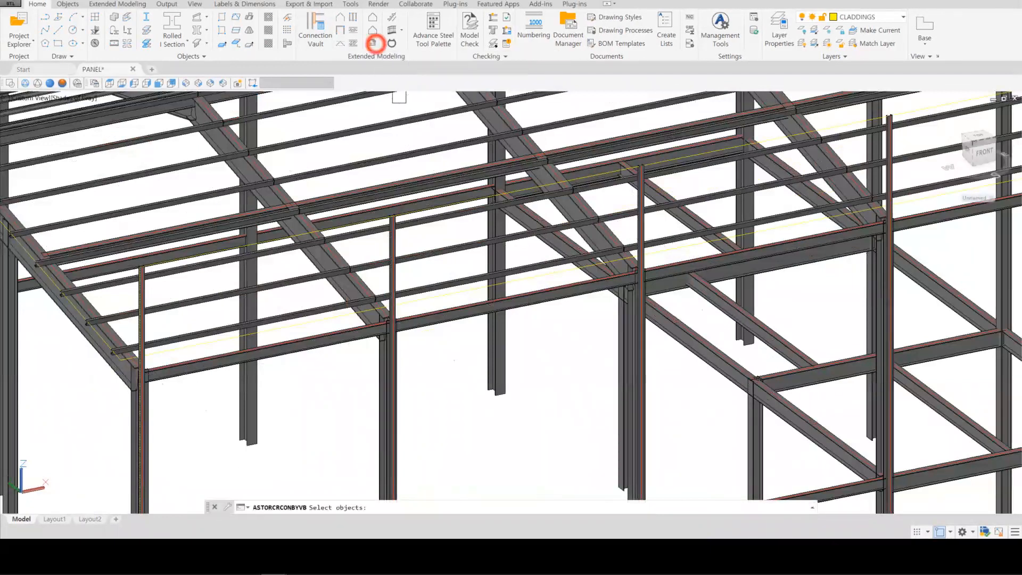
{"action": "scroll", "coordinate": [283, 240], "scroll_direction": "up", "scroll_amount": 5}
{"action": "left_click", "coordinate": [299, 218]}
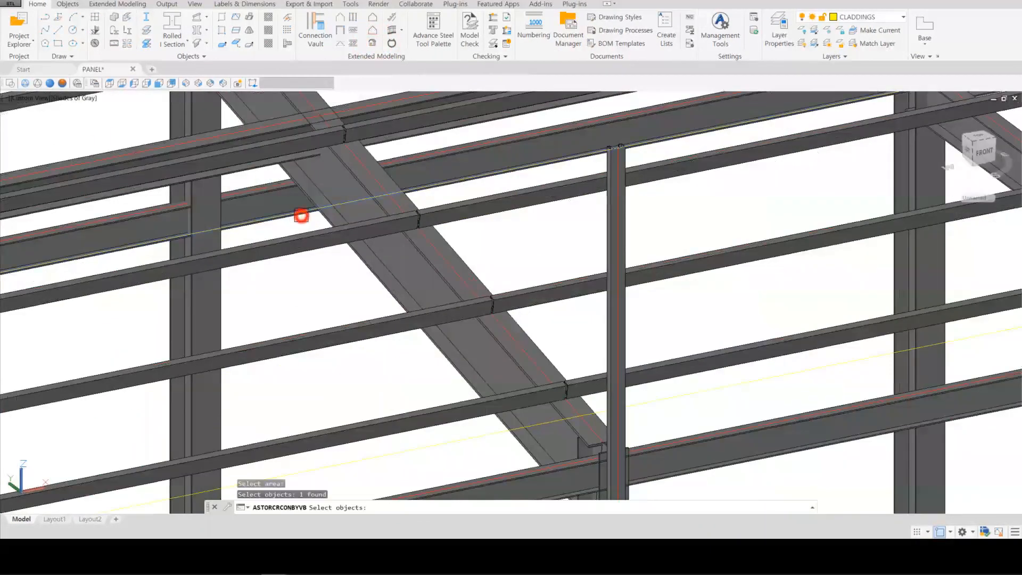
{"action": "scroll", "coordinate": [301, 216], "scroll_direction": "down", "scroll_amount": 5}
{"action": "key", "text": "Return"}
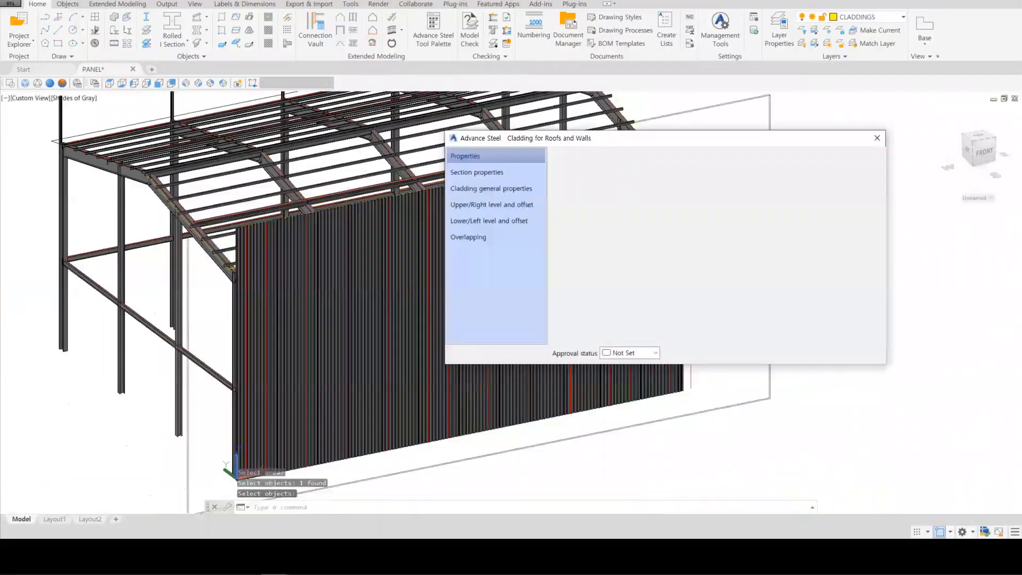
- Change the side wall cladding section to the BALEX type and close its settings
{"action": "scroll", "coordinate": [256, 316], "scroll_direction": "up", "scroll_amount": 5}
{"action": "middle_click_drag", "start_coordinate": [269, 203], "coordinate": [298, 356], "text": "shift"}
{"action": "middle_click_drag", "start_coordinate": [230, 353], "coordinate": [641, 169]}
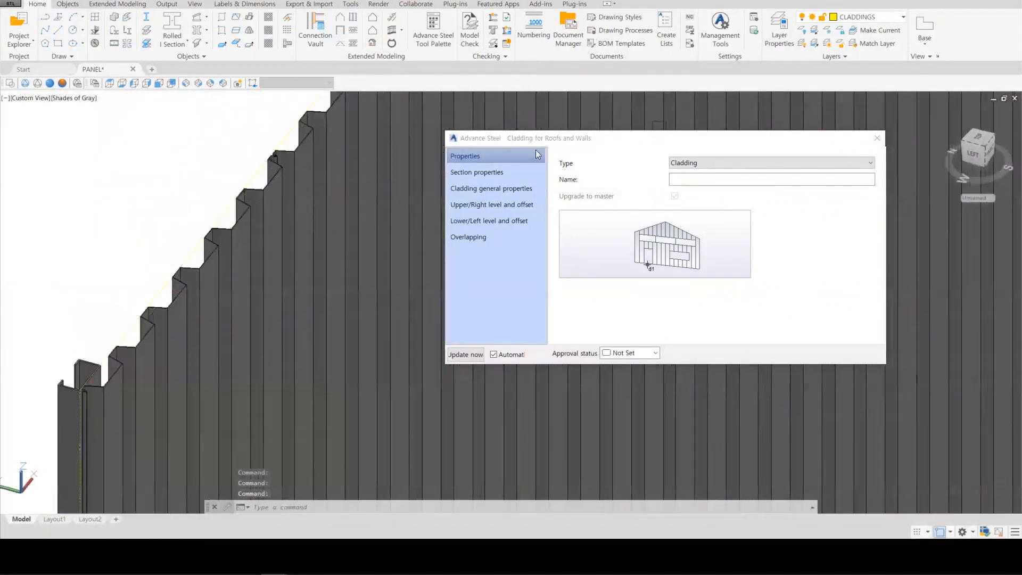
{"action": "left_click", "coordinate": [473, 171]}
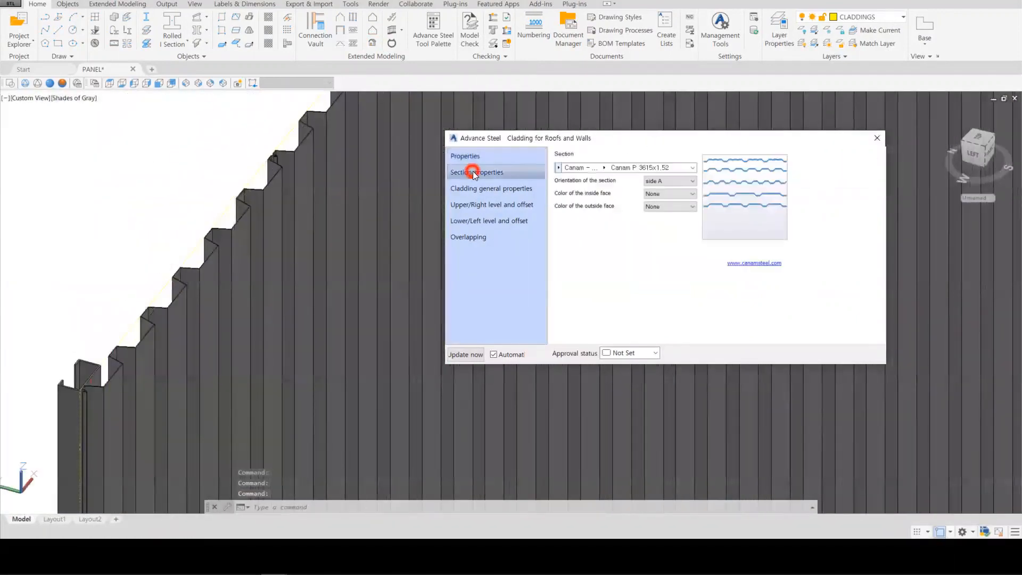
{"action": "left_click", "coordinate": [558, 168]}
{"action": "left_click", "coordinate": [594, 295]}
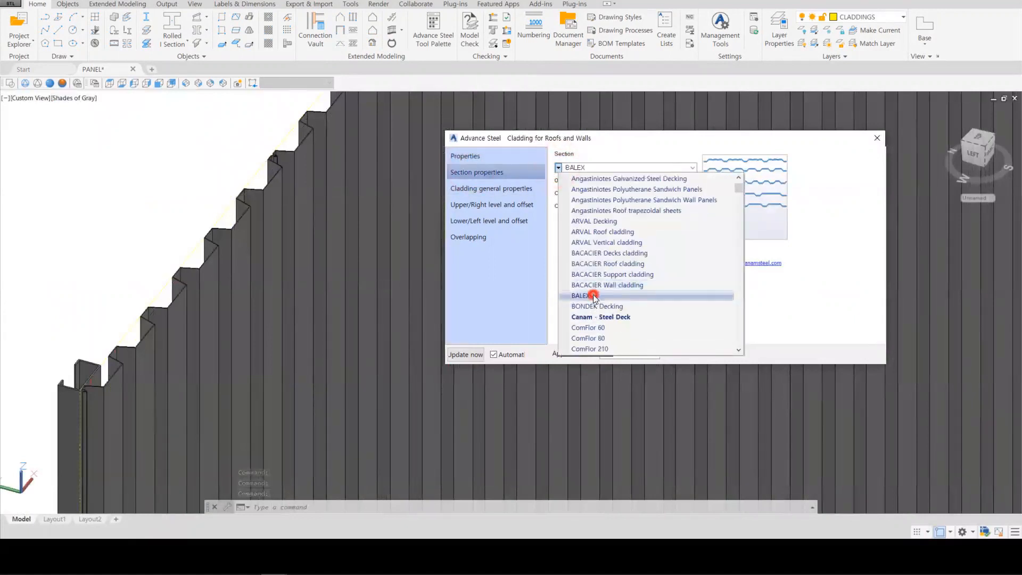
{"action": "left_click", "coordinate": [877, 138]}
- Create cladding on the roof slope next to the clad wall from its existing outline
{"action": "left_click_drag", "start_coordinate": [561, 356], "coordinate": [501, 443]}
{"action": "key", "text": "Escape"}
{"action": "left_click", "coordinate": [374, 44]}
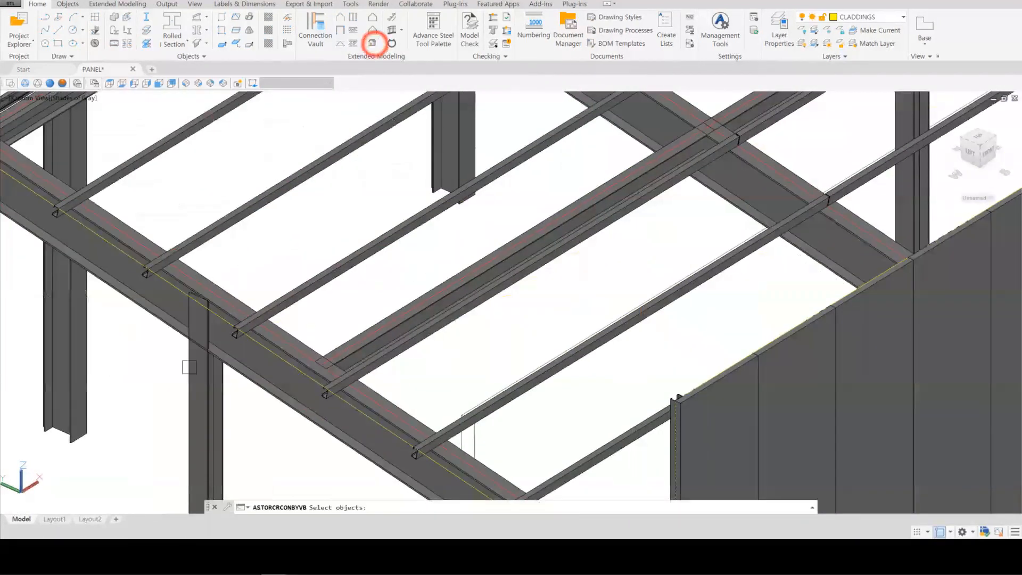
{"action": "scroll", "coordinate": [304, 260], "scroll_direction": "up", "scroll_amount": 5}
{"action": "left_click", "coordinate": [336, 208]}
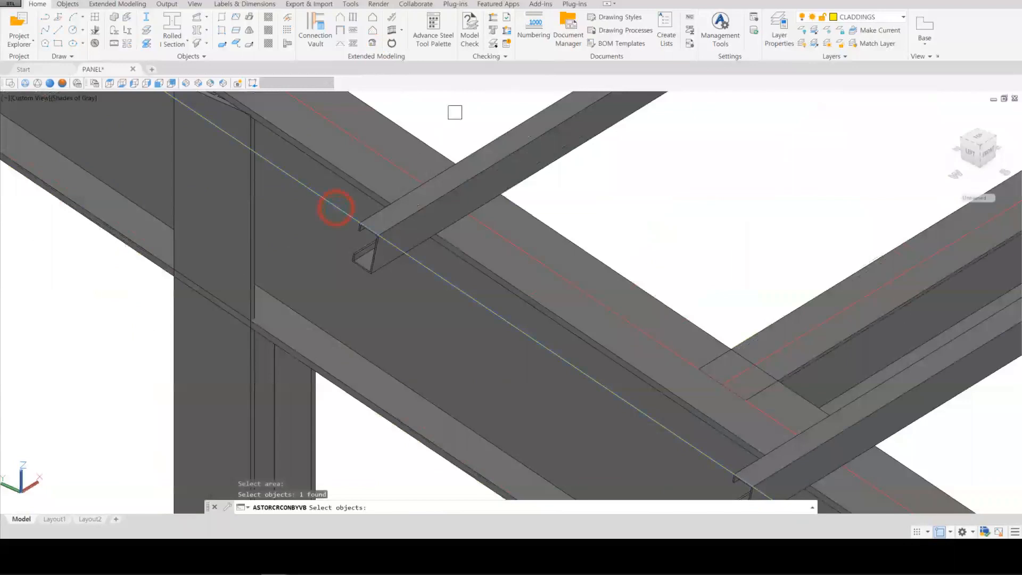
{"action": "key", "text": "Return"}
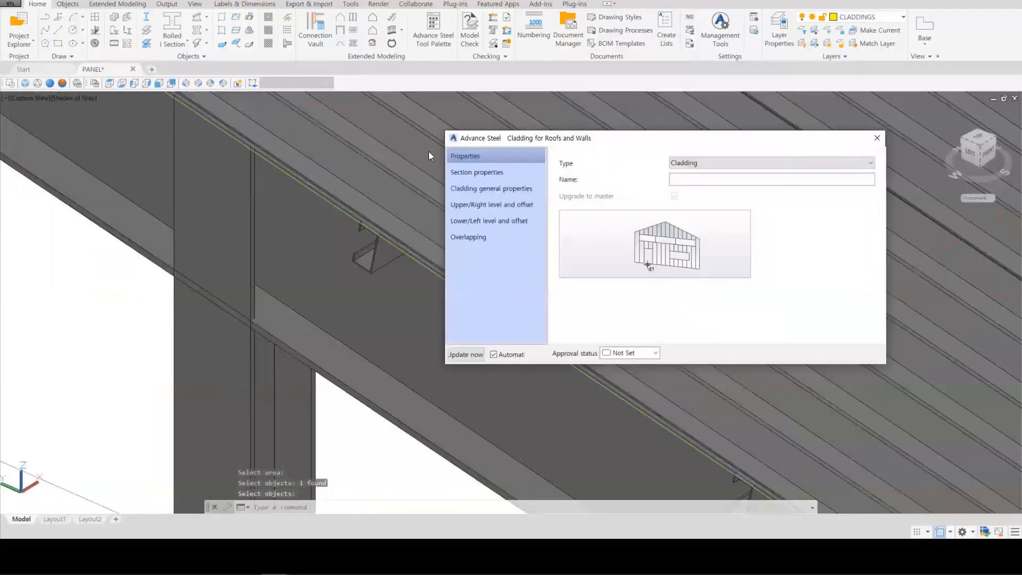
- Change the roof cladding section to BALEX BALEXTHERM-PU-W-PLUS-60 and close its settings
{"action": "left_click", "coordinate": [473, 176]}
{"action": "left_click", "coordinate": [559, 168]}
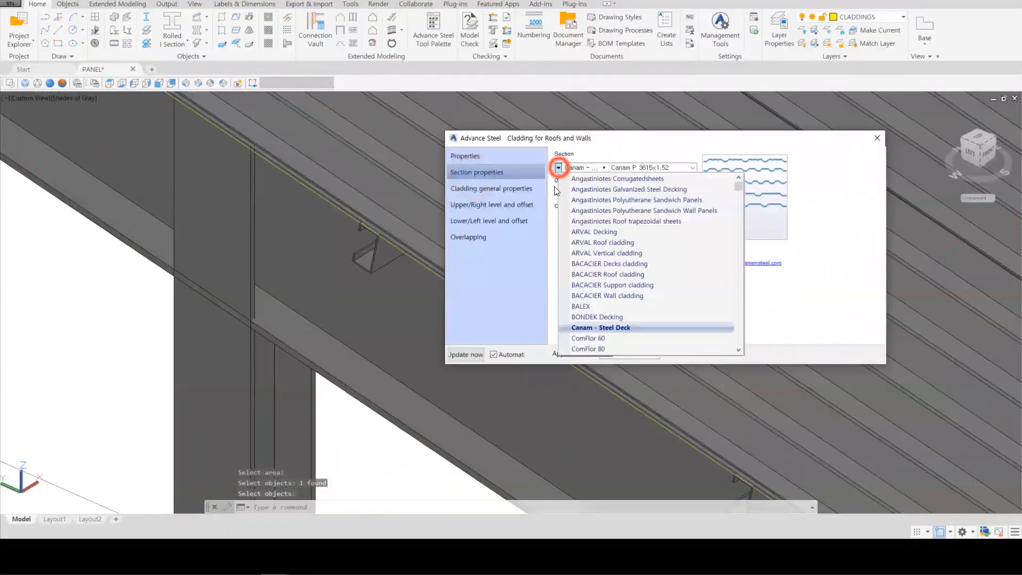
{"action": "left_click", "coordinate": [594, 306]}
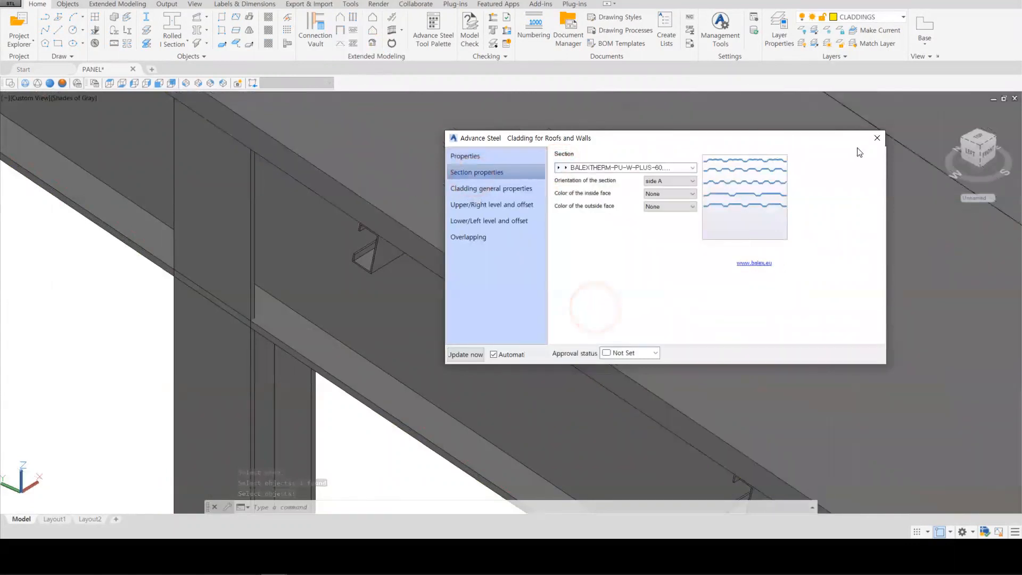
{"action": "left_click", "coordinate": [875, 139]}
- Select all similar wall and roof cladding panels and set their display type to Exact with edge features
{"action": "scroll", "coordinate": [437, 422], "scroll_direction": "down", "scroll_amount": 6}
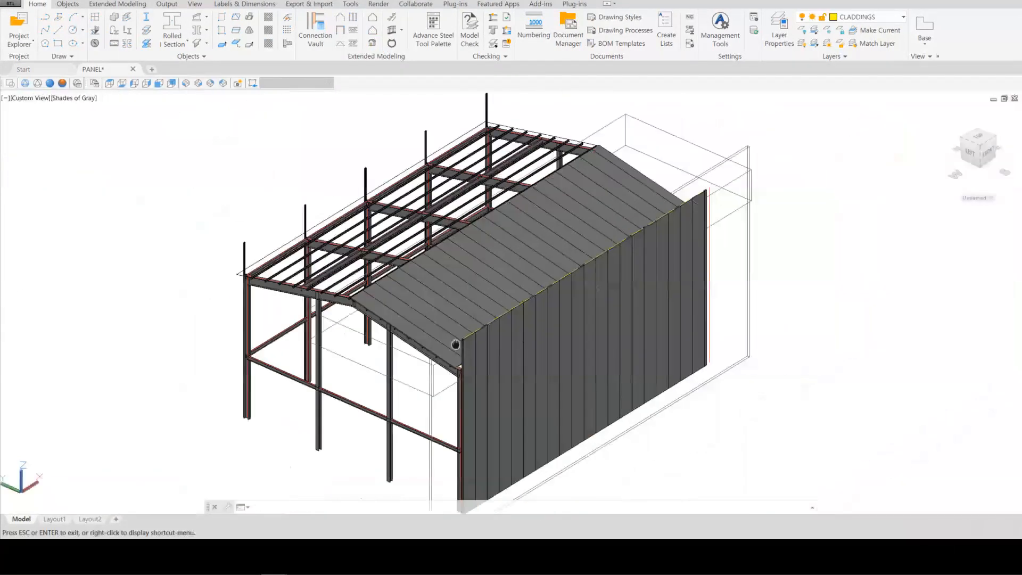
{"action": "middle_click_drag", "start_coordinate": [437, 422], "coordinate": [541, 423], "text": "shift"}
{"action": "scroll", "coordinate": [623, 424], "scroll_direction": "up", "scroll_amount": 5}
{"action": "left_click", "coordinate": [571, 345]}
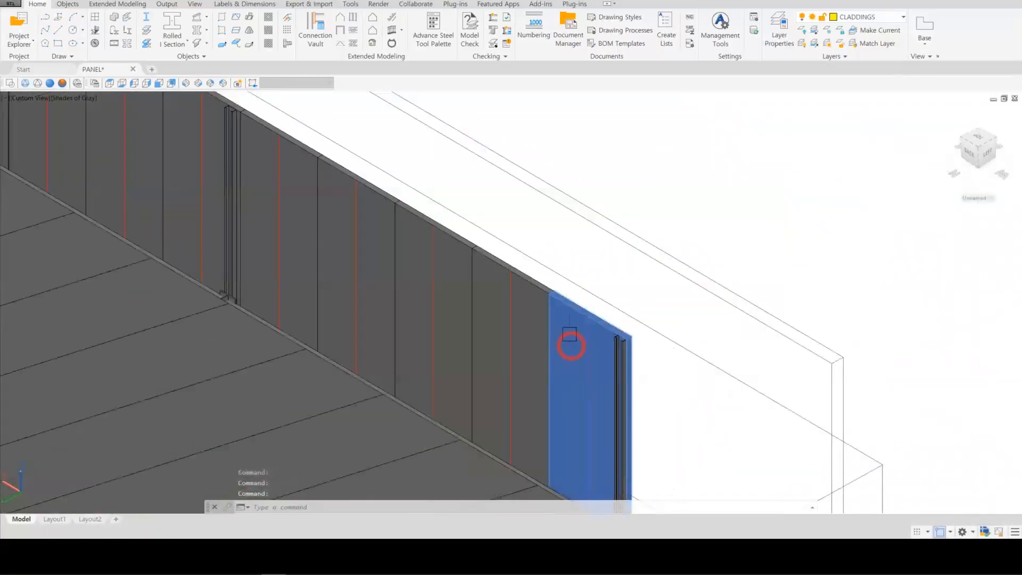
{"action": "right_click", "coordinate": [568, 239]}
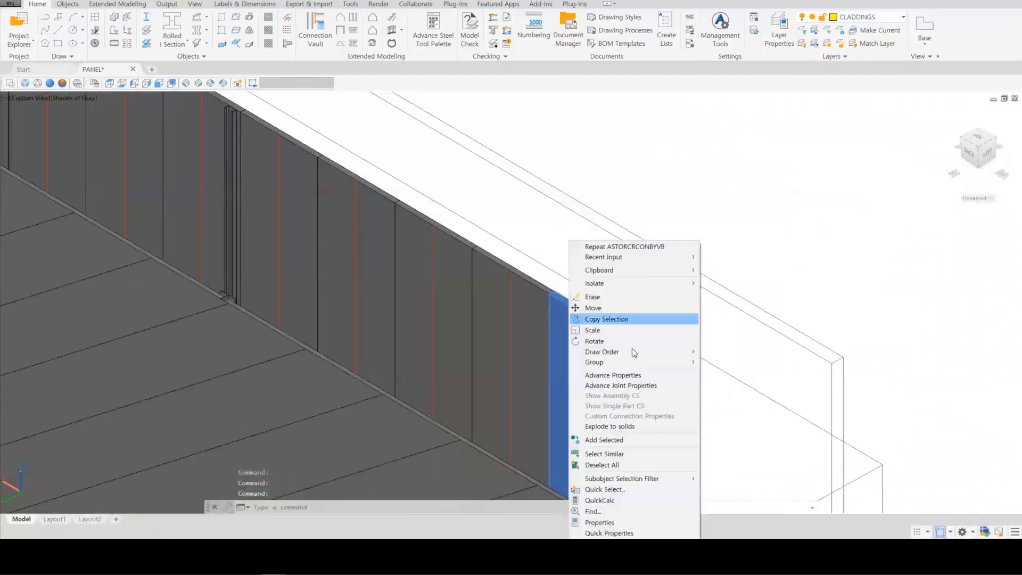
{"action": "left_click", "coordinate": [611, 456]}
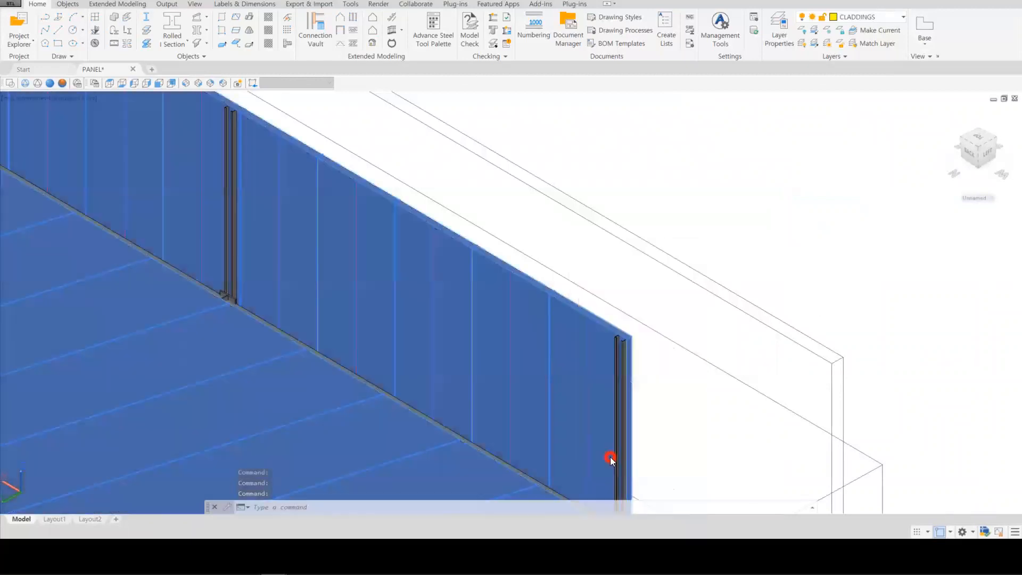
{"action": "right_click", "coordinate": [582, 257]}
{"action": "left_click", "coordinate": [647, 391]}
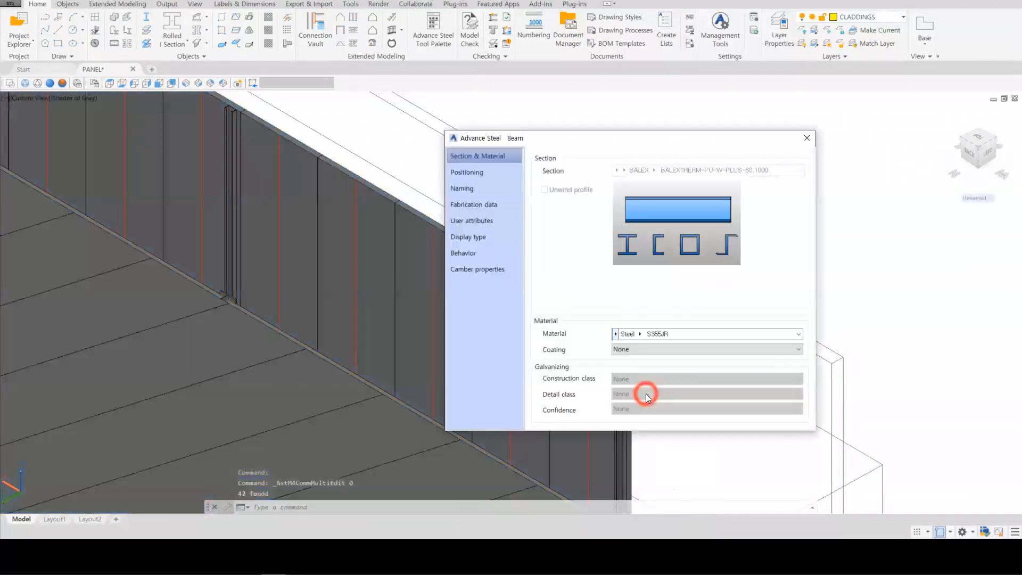
{"action": "left_click_drag", "start_coordinate": [638, 139], "coordinate": [762, 172]}
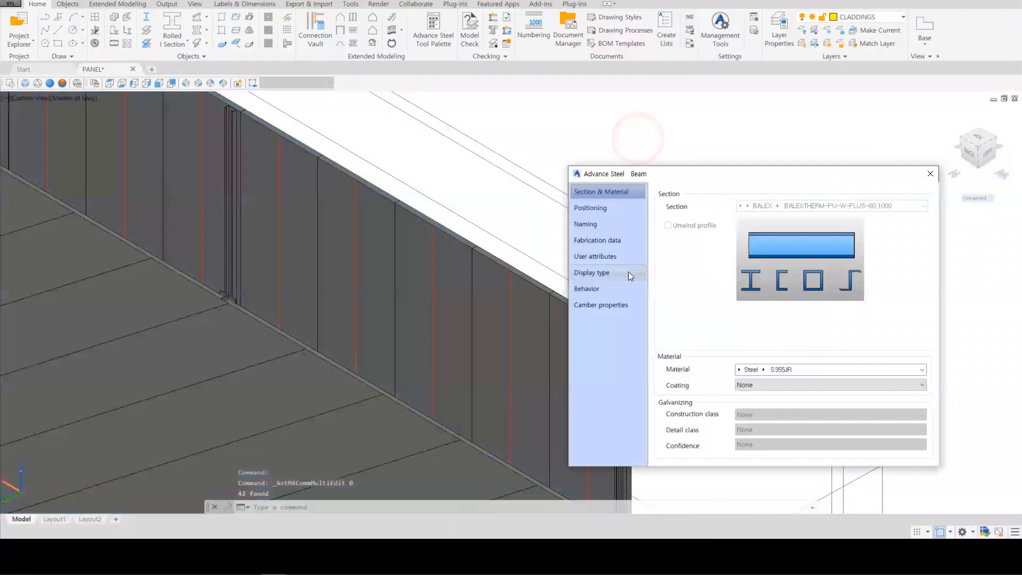
{"action": "left_click", "coordinate": [612, 274]}
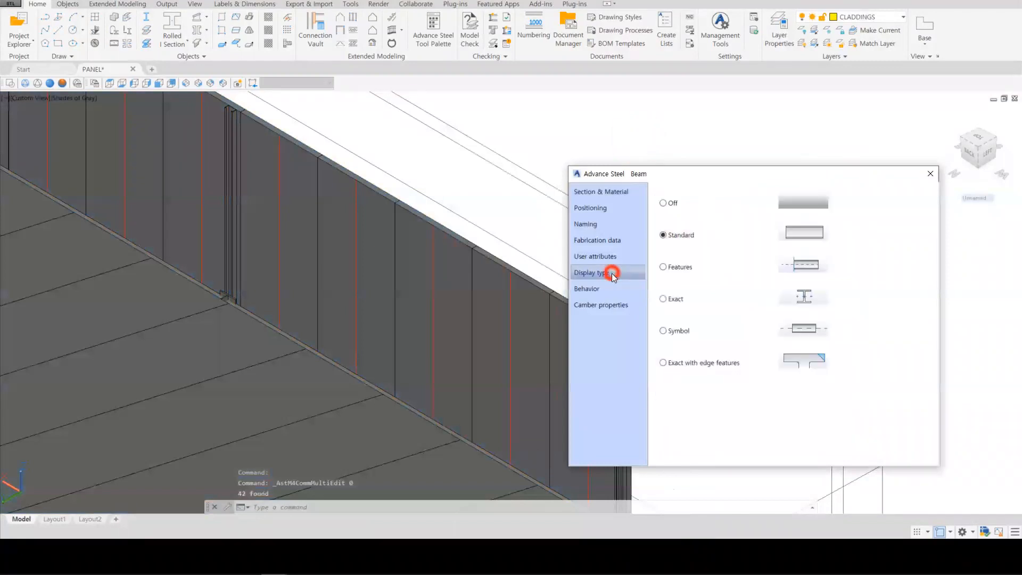
{"action": "left_click", "coordinate": [663, 363]}
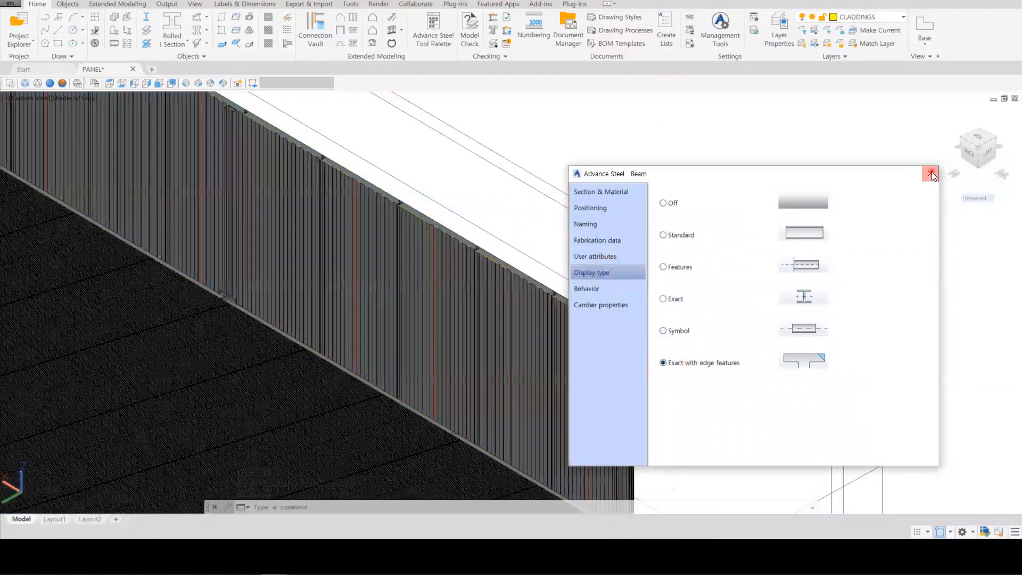
{"action": "left_click", "coordinate": [930, 172]}
- Examine the exact profiles and interlocking joints of the wall and roof panels up close
{"action": "scroll", "coordinate": [580, 370], "scroll_direction": "up", "scroll_amount": 5}
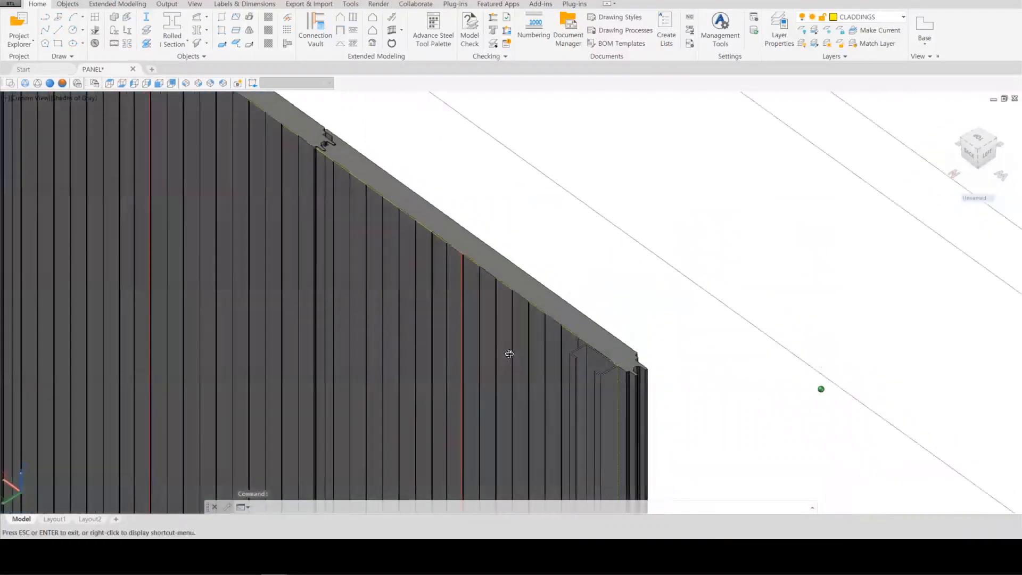
{"action": "scroll", "coordinate": [509, 354], "scroll_direction": "up", "scroll_amount": 3}
{"action": "left_click", "coordinate": [515, 323]}
{"action": "scroll", "coordinate": [599, 402], "scroll_direction": "up", "scroll_amount": 5}
{"action": "scroll", "coordinate": [597, 404], "scroll_direction": "down", "scroll_amount": 7}
{"action": "scroll", "coordinate": [495, 394], "scroll_direction": "up", "scroll_amount": 2}
{"action": "scroll", "coordinate": [415, 296], "scroll_direction": "up", "scroll_amount": 6}
{"action": "scroll", "coordinate": [403, 283], "scroll_direction": "down", "scroll_amount": 8}
{"action": "middle_click_drag", "start_coordinate": [420, 307], "coordinate": [282, 164]}
{"action": "middle_click_drag", "start_coordinate": [336, 334], "coordinate": [398, 263]}
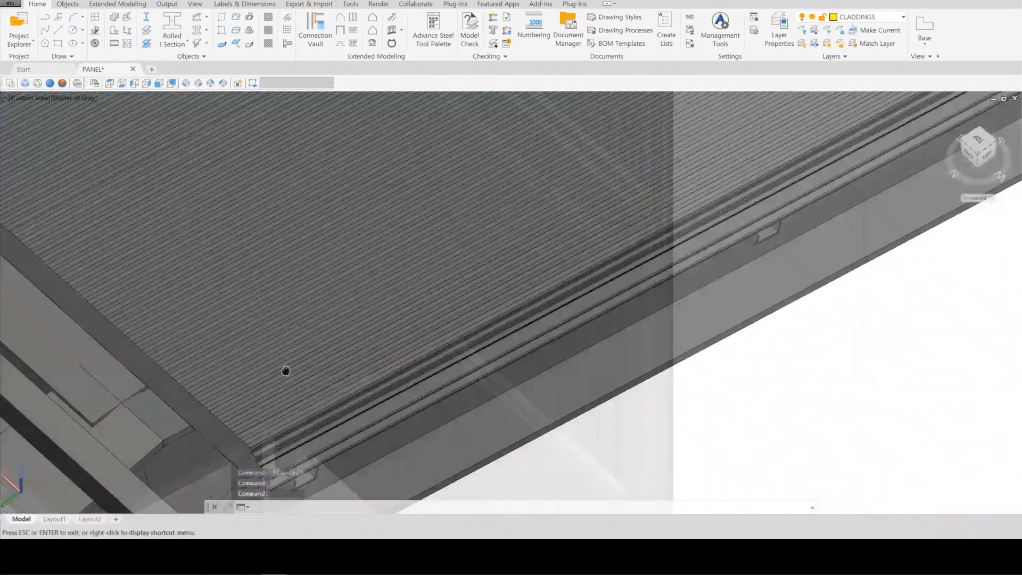
{"action": "middle_click_drag", "start_coordinate": [285, 369], "coordinate": [585, 405], "text": "shift"}
{"action": "middle_click_drag", "start_coordinate": [461, 372], "coordinate": [473, 325], "text": "shift"}
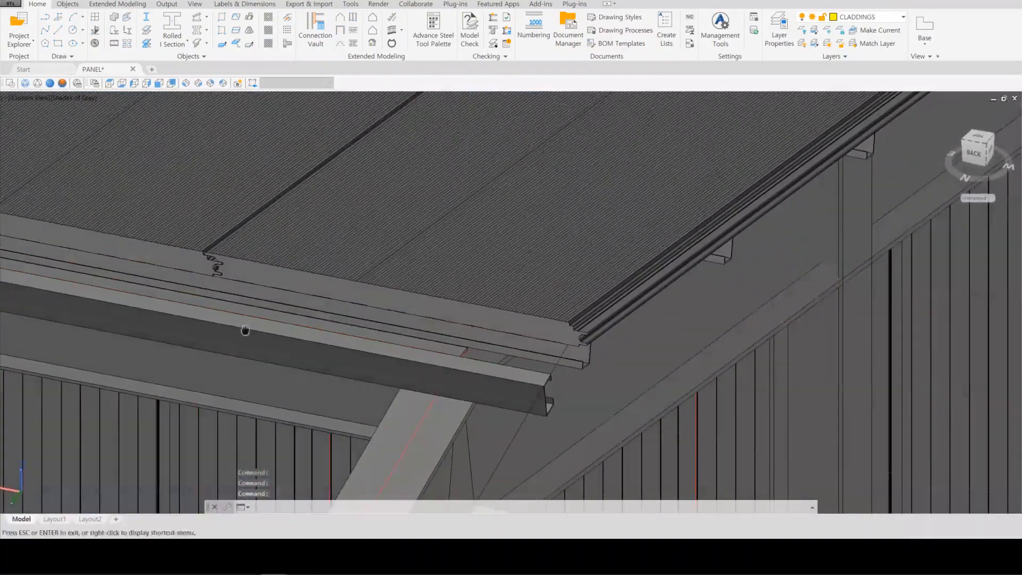
{"action": "scroll", "coordinate": [513, 368], "scroll_direction": "up", "scroll_amount": 10}
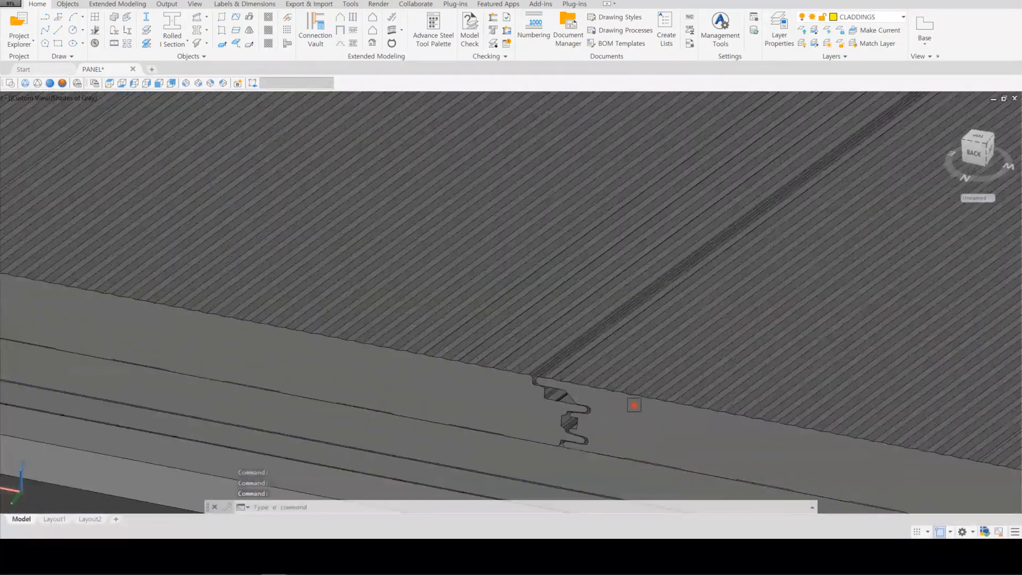
{"action": "left_click", "coordinate": [635, 406]}
{"action": "scroll", "coordinate": [461, 400], "scroll_direction": "down", "scroll_amount": 5}
{"action": "scroll", "coordinate": [386, 357], "scroll_direction": "up", "scroll_amount": 5}
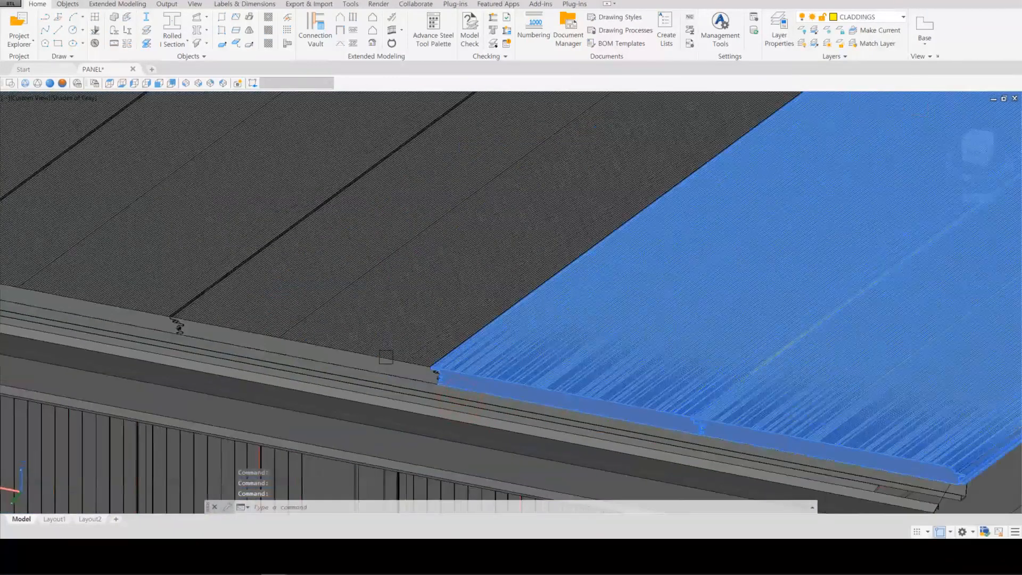
{"action": "left_click", "coordinate": [386, 356]}
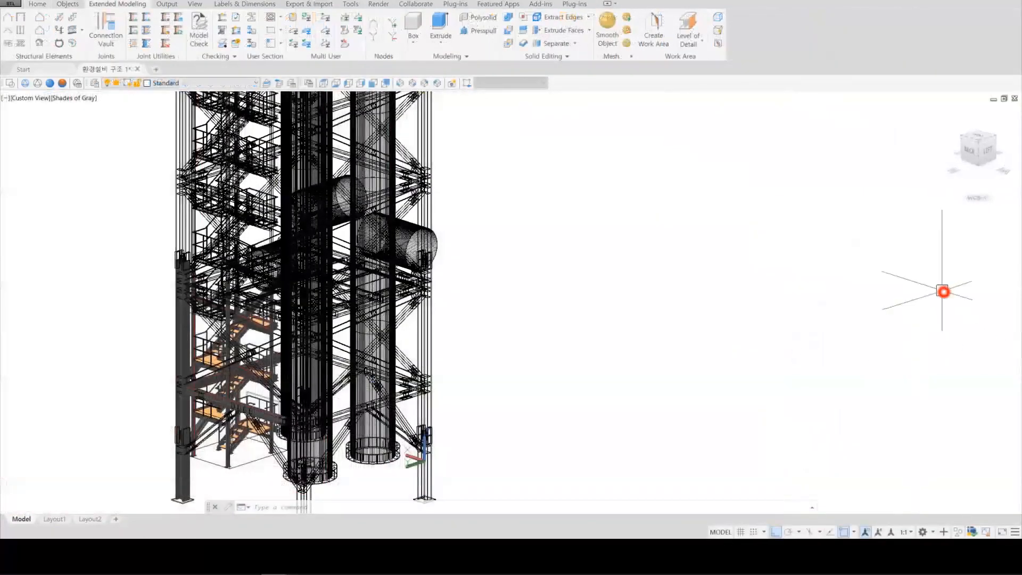
- Hide the objects outside the work area around the stair tower
{"action": "left_click", "coordinate": [718, 42]}
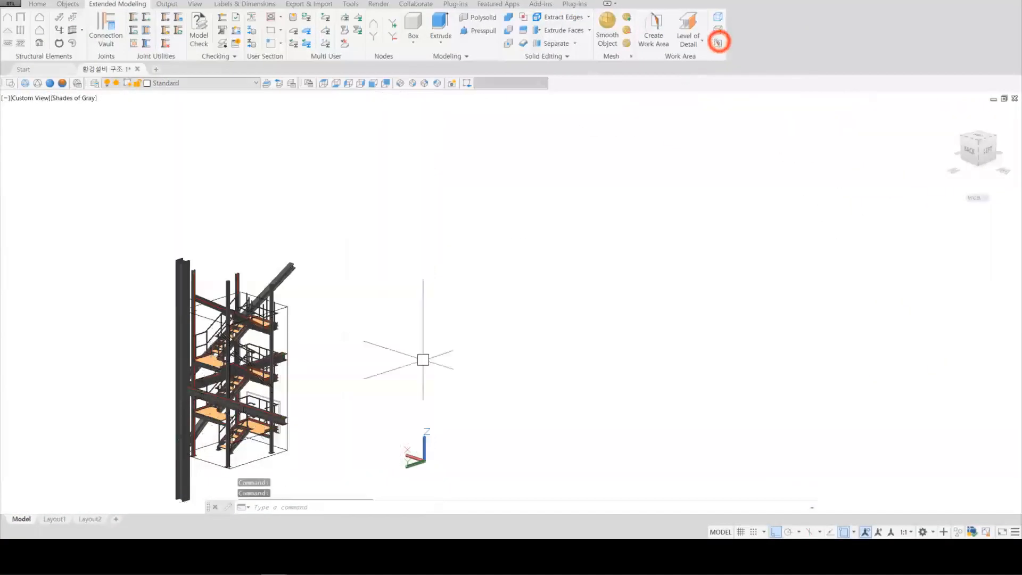
{"action": "scroll", "coordinate": [240, 426], "scroll_direction": "up", "scroll_amount": 6}
{"action": "middle_click_drag", "start_coordinate": [328, 339], "coordinate": [173, 359], "text": "shift"}
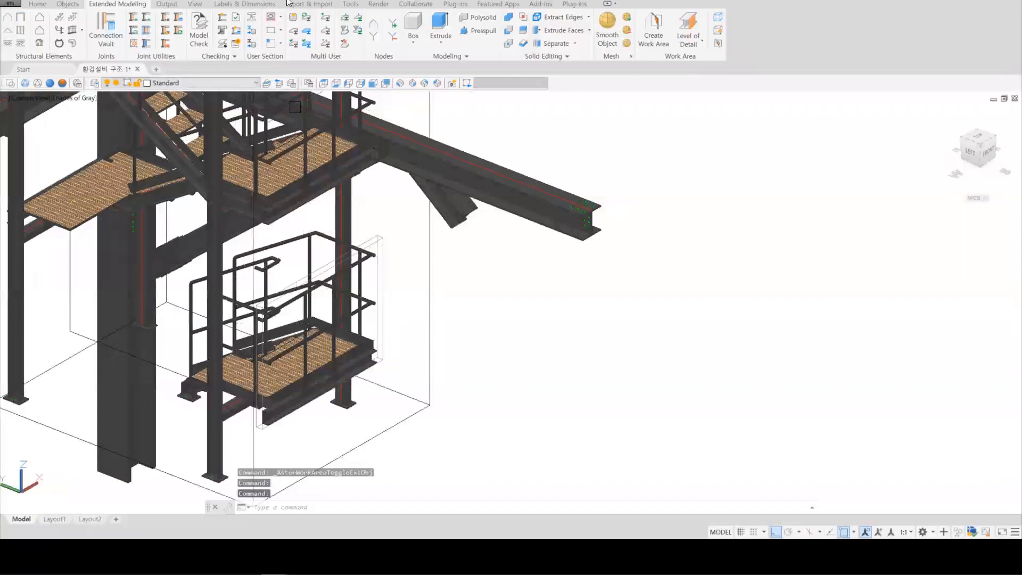
- Create a straight stair between the lower and upper landings of the tower by start and end point, with right alignment
{"action": "left_click", "coordinate": [37, 5]}
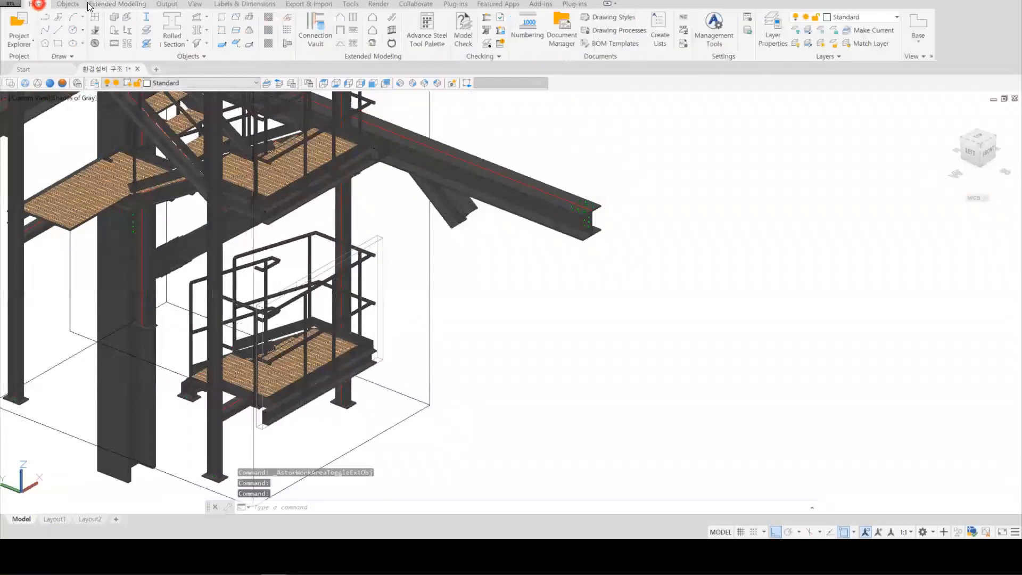
{"action": "left_click", "coordinate": [391, 24]}
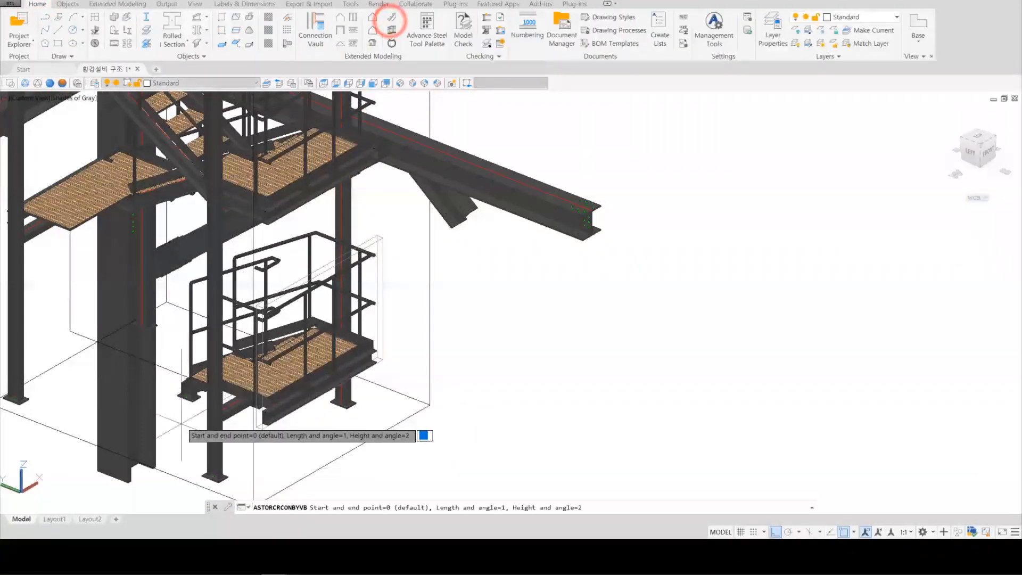
{"action": "key", "text": "Return"}
{"action": "scroll", "coordinate": [189, 417], "scroll_direction": "up", "scroll_amount": 2}
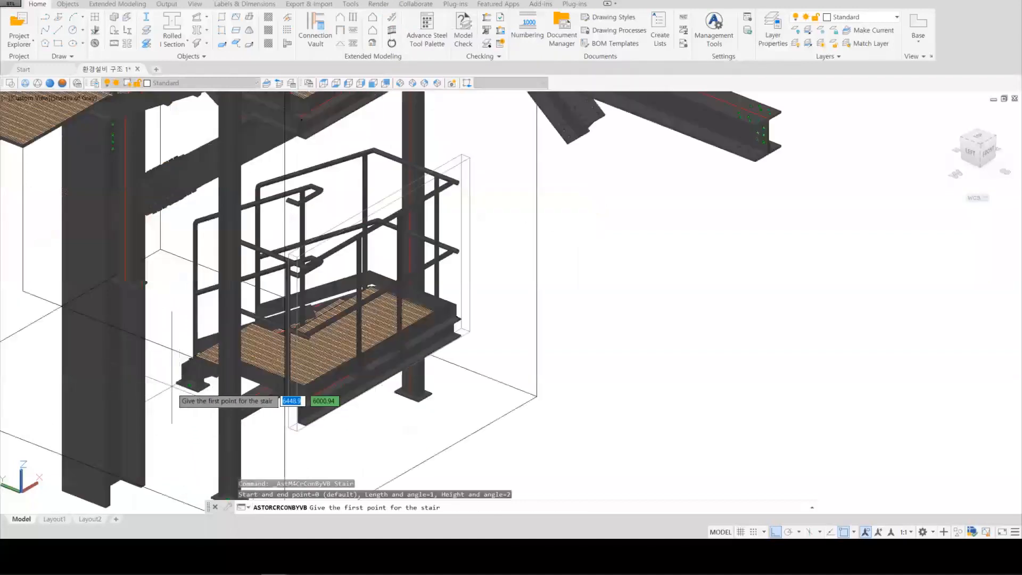
{"action": "left_click", "coordinate": [168, 353]}
{"action": "middle_click_drag", "start_coordinate": [29, 178], "coordinate": [162, 328]}
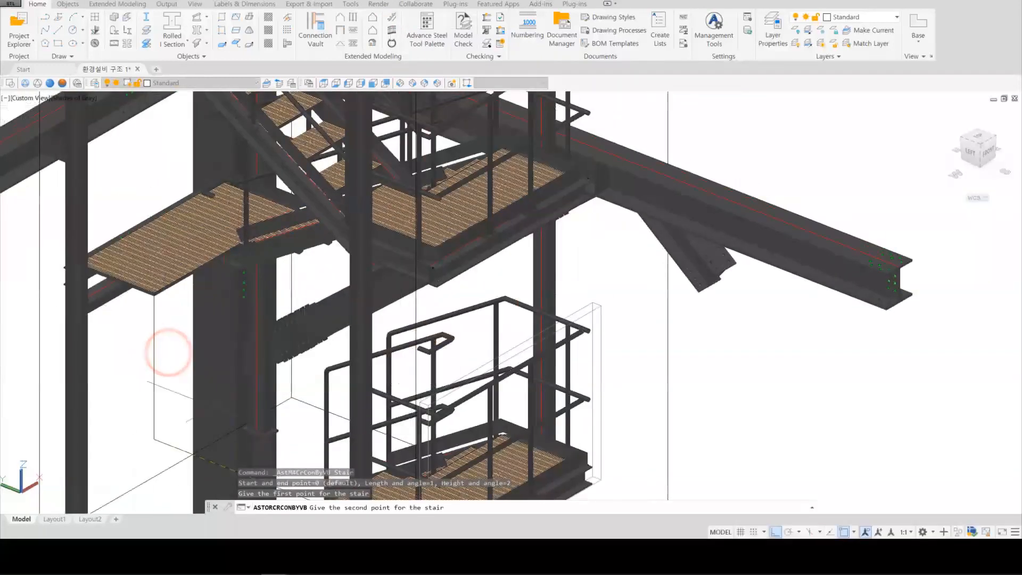
{"action": "left_click", "coordinate": [154, 319]}
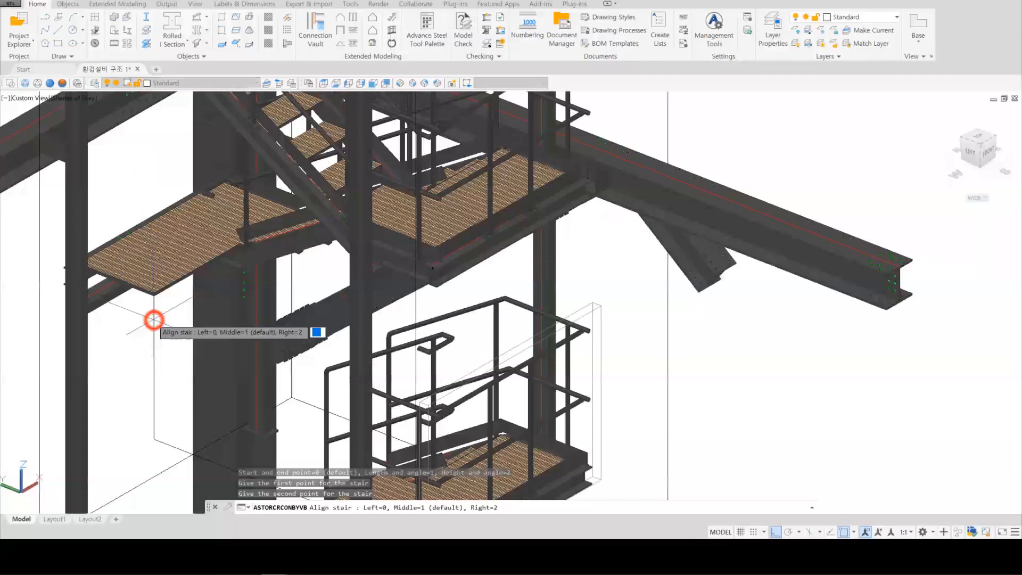
{"action": "type", "text": "2"}
{"action": "key", "text": "Return"}
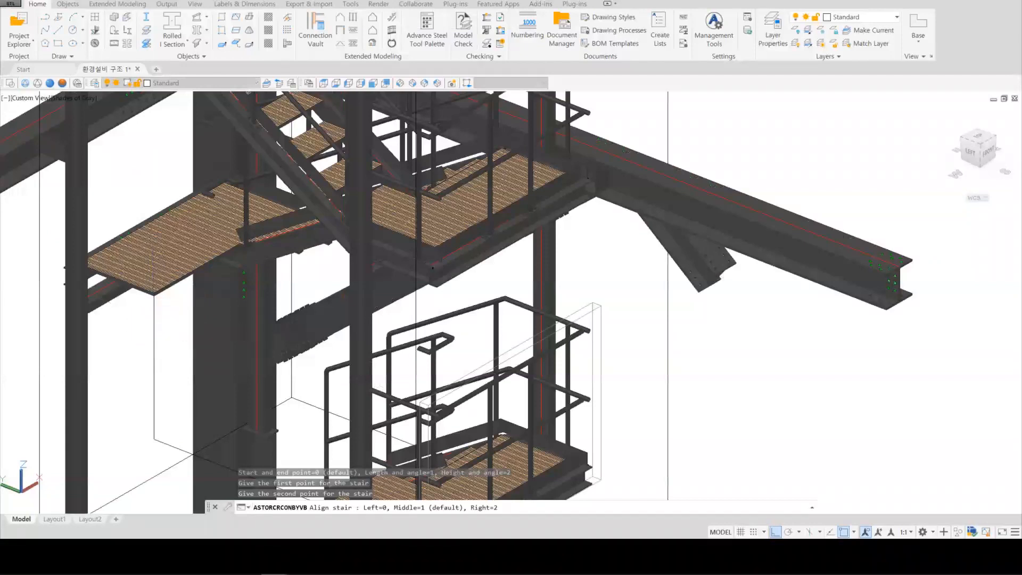
{"action": "left_click", "coordinate": [137, 190]}
{"action": "scroll", "coordinate": [137, 190], "scroll_direction": "down", "scroll_amount": 5}
{"action": "scroll", "coordinate": [210, 251], "scroll_direction": "up", "scroll_amount": 5}
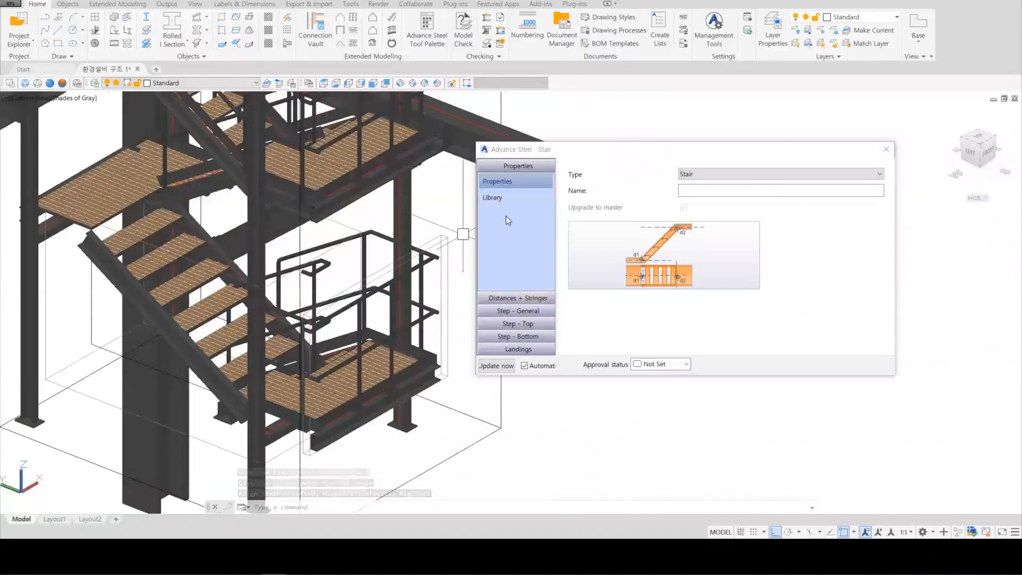
- Apply the 650-wide library entry to the new stair and set its width to 650 in the distance settings
{"action": "left_click", "coordinate": [500, 198]}
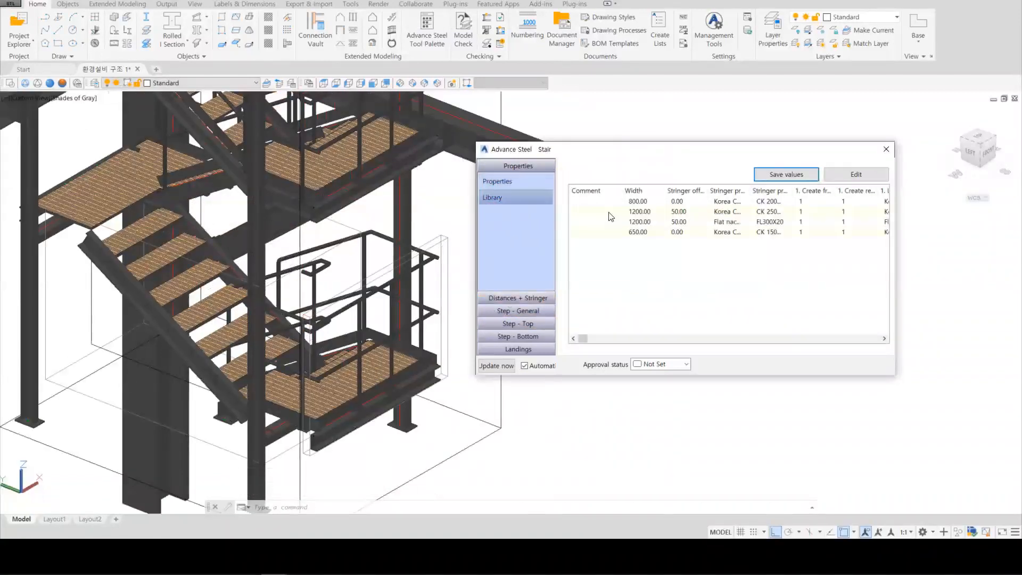
{"action": "left_click", "coordinate": [620, 228]}
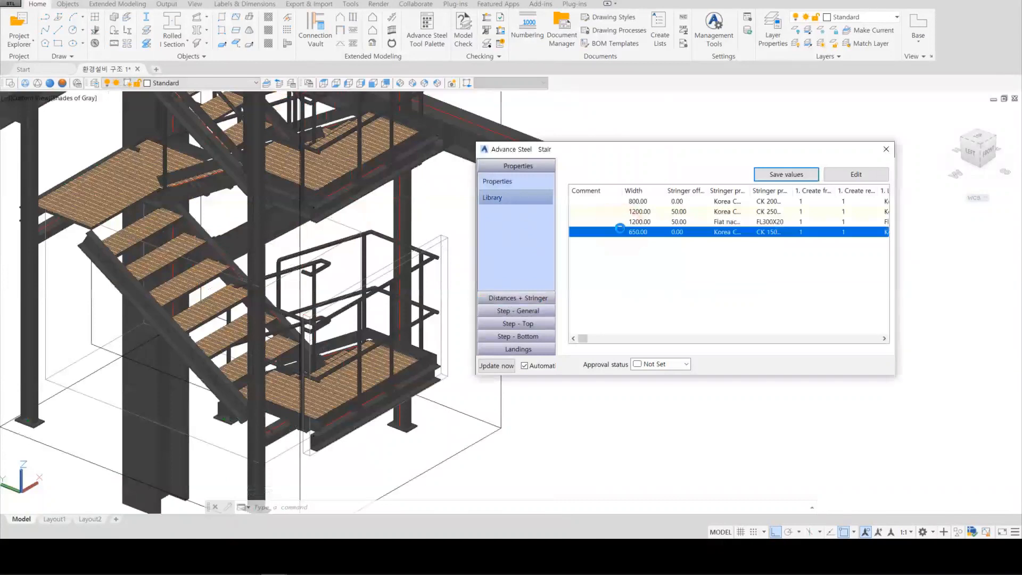
{"action": "left_click", "coordinate": [514, 298]}
{"action": "left_click", "coordinate": [691, 188]}
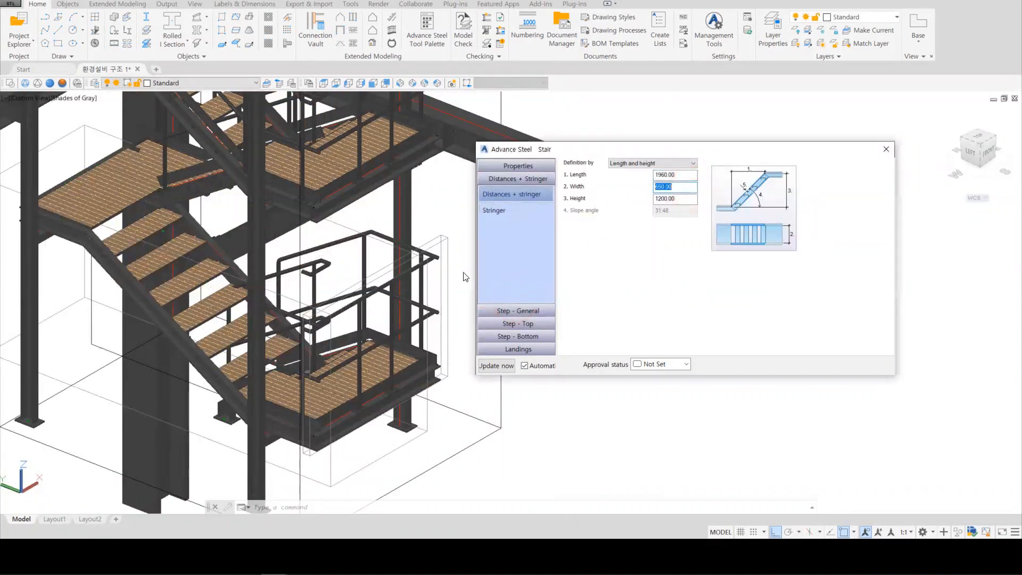
{"action": "left_click", "coordinate": [56, 268]}
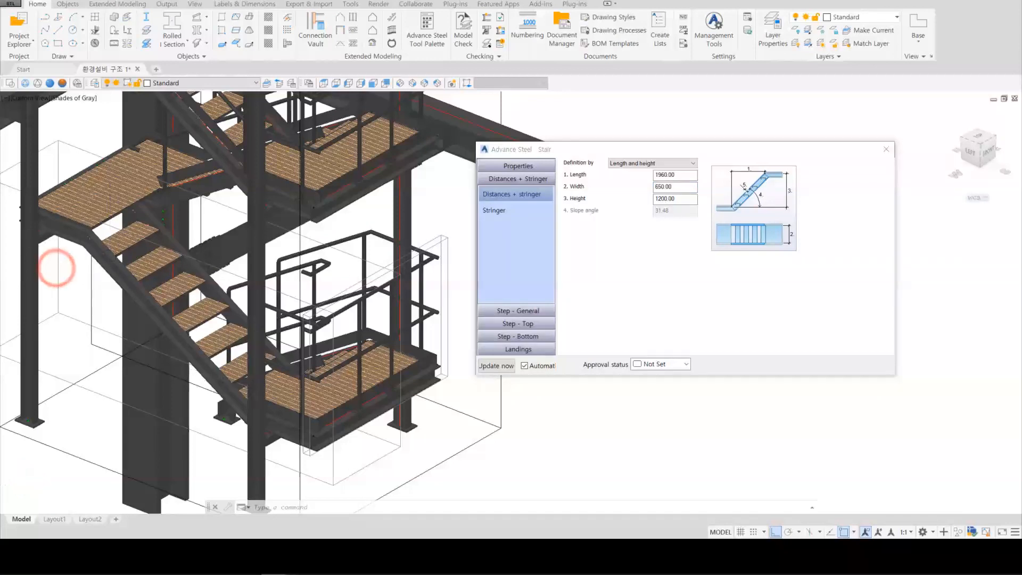
- Examine how the new stair's stringers and treads meet the lower and upper landings
{"action": "scroll", "coordinate": [264, 402], "scroll_direction": "up", "scroll_amount": 6}
{"action": "middle_click_drag", "start_coordinate": [264, 402], "coordinate": [213, 315]}
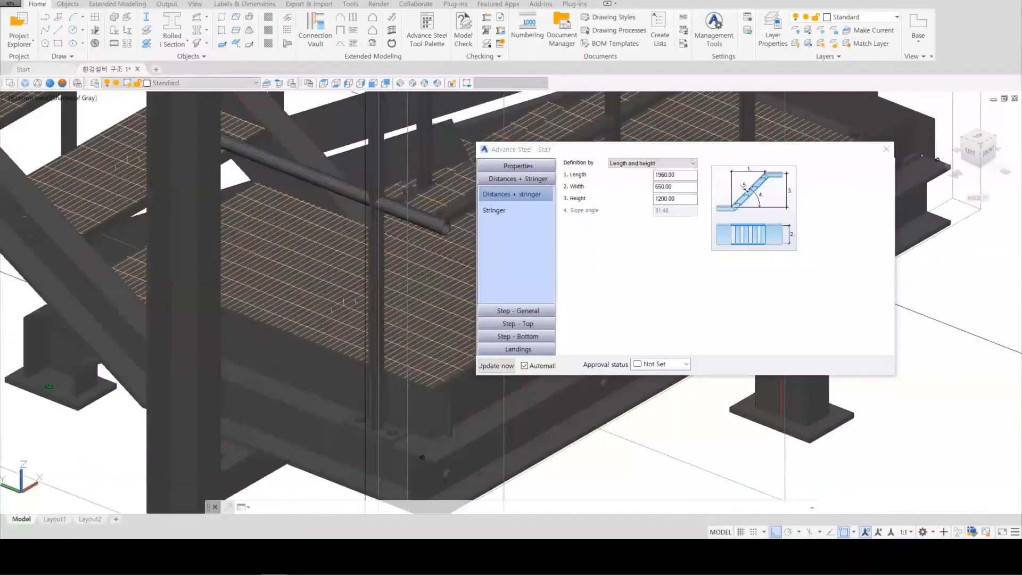
{"action": "scroll", "coordinate": [422, 457], "scroll_direction": "down", "scroll_amount": 2}
{"action": "middle_click_drag", "start_coordinate": [183, 366], "coordinate": [333, 509], "text": "shift"}
{"action": "scroll", "coordinate": [209, 369], "scroll_direction": "down", "scroll_amount": 2}
{"action": "scroll", "coordinate": [333, 508], "scroll_direction": "down", "scroll_amount": 2}
{"action": "scroll", "coordinate": [140, 320], "scroll_direction": "up", "scroll_amount": 5}
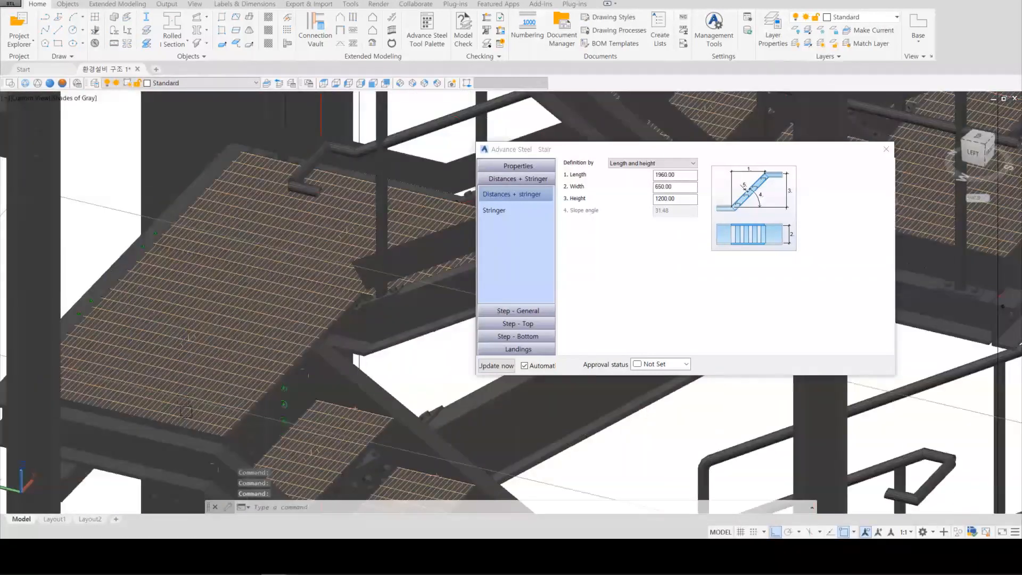
{"action": "middle_click_drag", "start_coordinate": [186, 411], "coordinate": [115, 288]}
{"action": "scroll", "coordinate": [115, 288], "scroll_direction": "down", "scroll_amount": 6}
{"action": "scroll", "coordinate": [244, 376], "scroll_direction": "up", "scroll_amount": 2}
{"action": "middle_click_drag", "start_coordinate": [244, 376], "coordinate": [223, 407]}
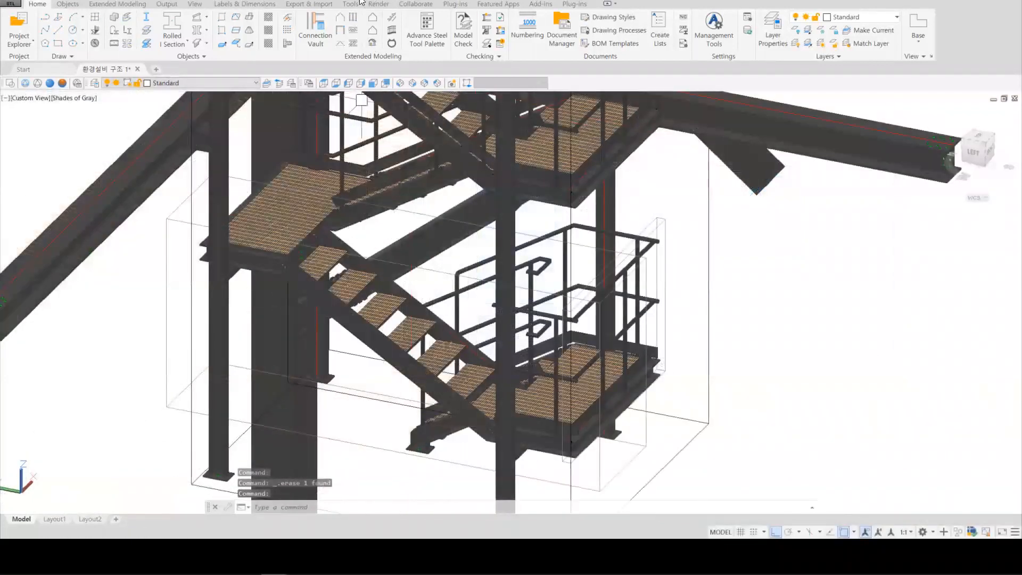
- Start a railing and select the outer stair stringer, its upper landing segment and the landing edge beam as base beams
{"action": "left_click", "coordinate": [391, 34]}
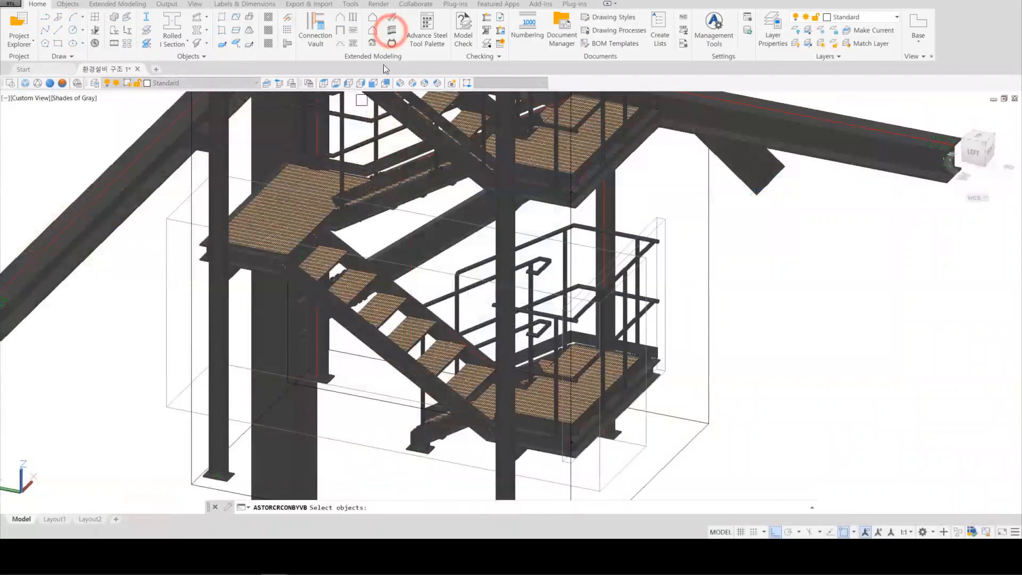
{"action": "scroll", "coordinate": [371, 337], "scroll_direction": "up", "scroll_amount": 5}
{"action": "left_click", "coordinate": [376, 388]}
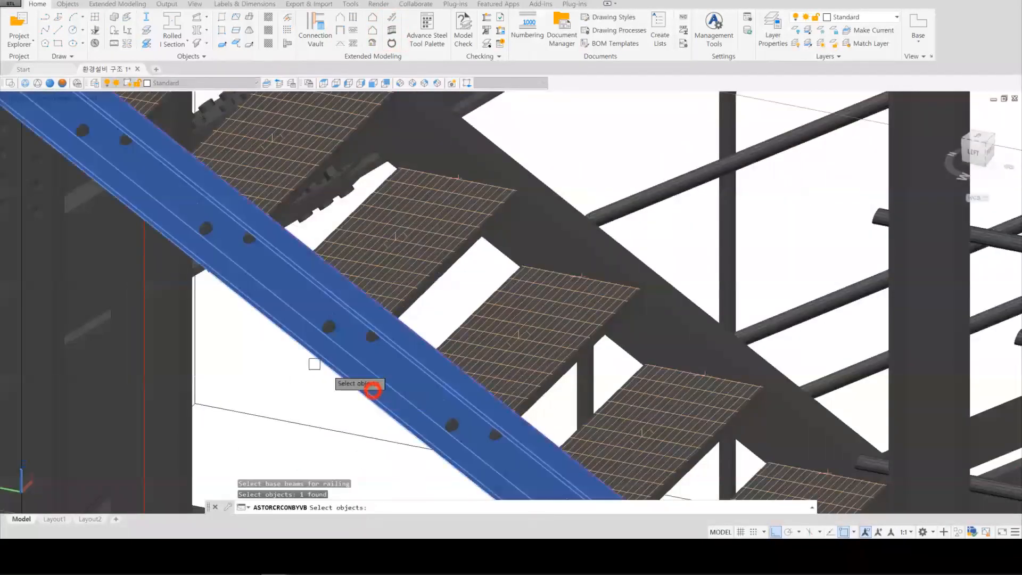
{"action": "scroll", "coordinate": [373, 373], "scroll_direction": "up", "scroll_amount": 5}
{"action": "left_click", "coordinate": [293, 263]}
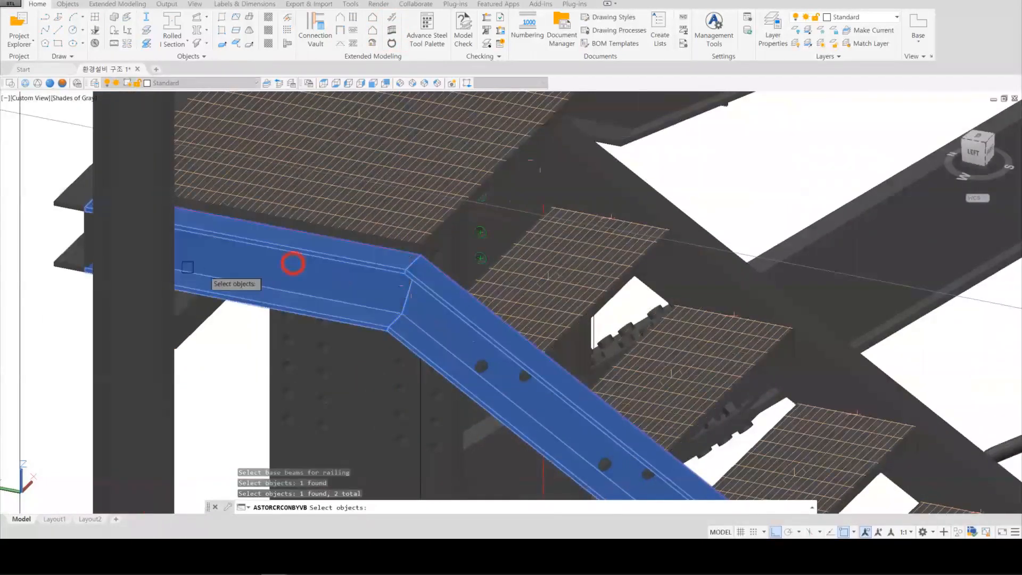
{"action": "left_click", "coordinate": [63, 204]}
{"action": "scroll", "coordinate": [64, 194], "scroll_direction": "down", "scroll_amount": 3}
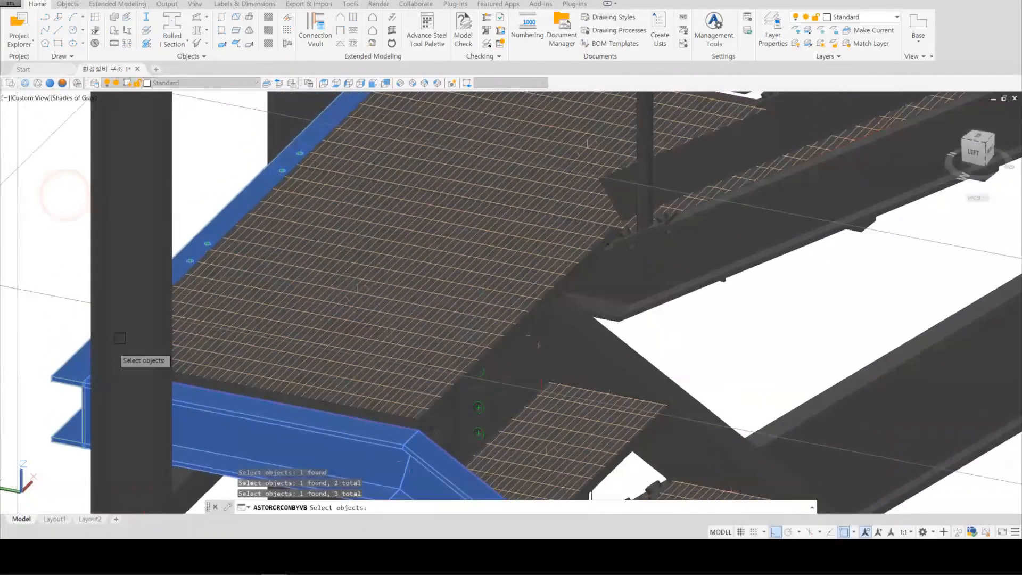
{"action": "scroll", "coordinate": [133, 285], "scroll_direction": "down", "scroll_amount": 2}
{"action": "key", "text": "Return"}
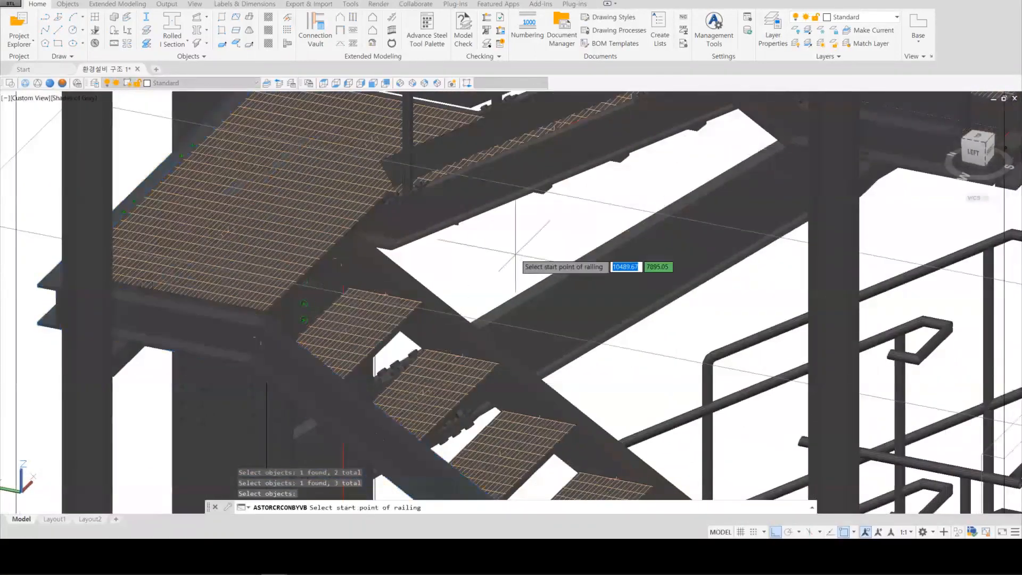
- Place the outer railing from the stringer's lower end to the far corner of the upper landing, without a nosing point
{"action": "scroll", "coordinate": [567, 347], "scroll_direction": "down", "scroll_amount": 4}
{"action": "scroll", "coordinate": [566, 347], "scroll_direction": "down", "scroll_amount": 2}
{"action": "scroll", "coordinate": [639, 389], "scroll_direction": "up", "scroll_amount": 6}
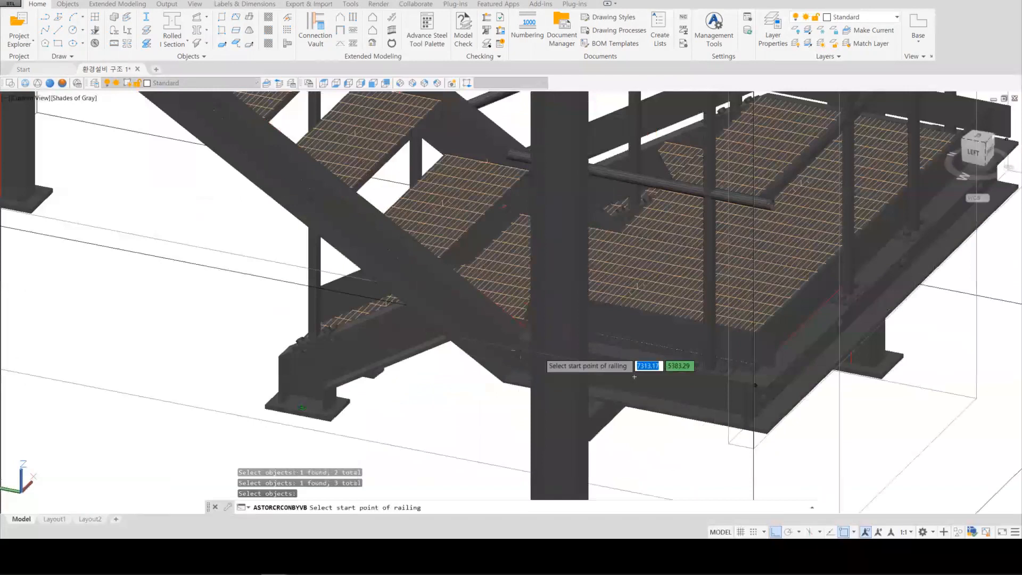
{"action": "left_click", "coordinate": [521, 338]}
{"action": "scroll", "coordinate": [520, 338], "scroll_direction": "down", "scroll_amount": 4}
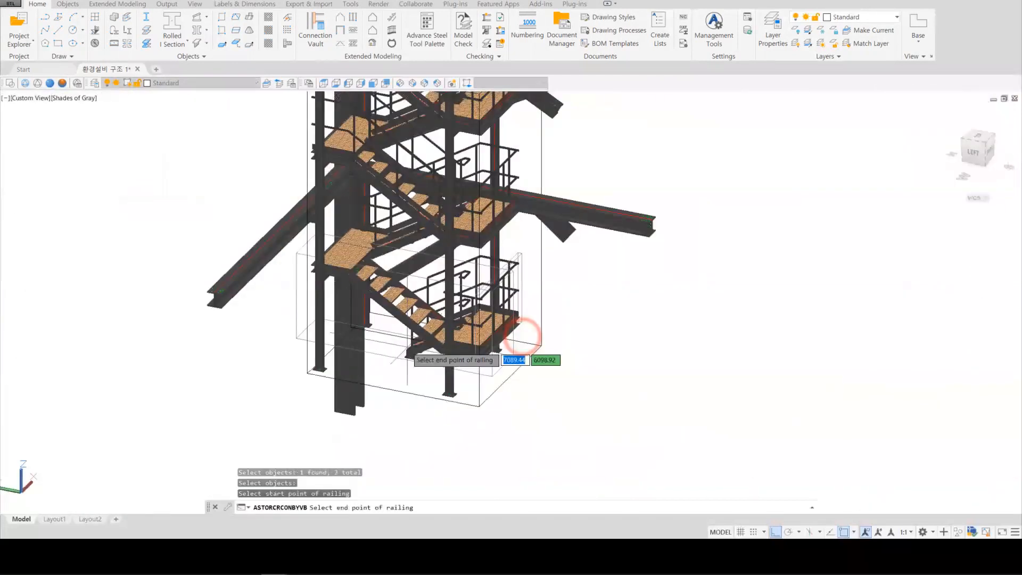
{"action": "scroll", "coordinate": [391, 326], "scroll_direction": "up", "scroll_amount": 2}
{"action": "scroll", "coordinate": [394, 327], "scroll_direction": "up", "scroll_amount": 6}
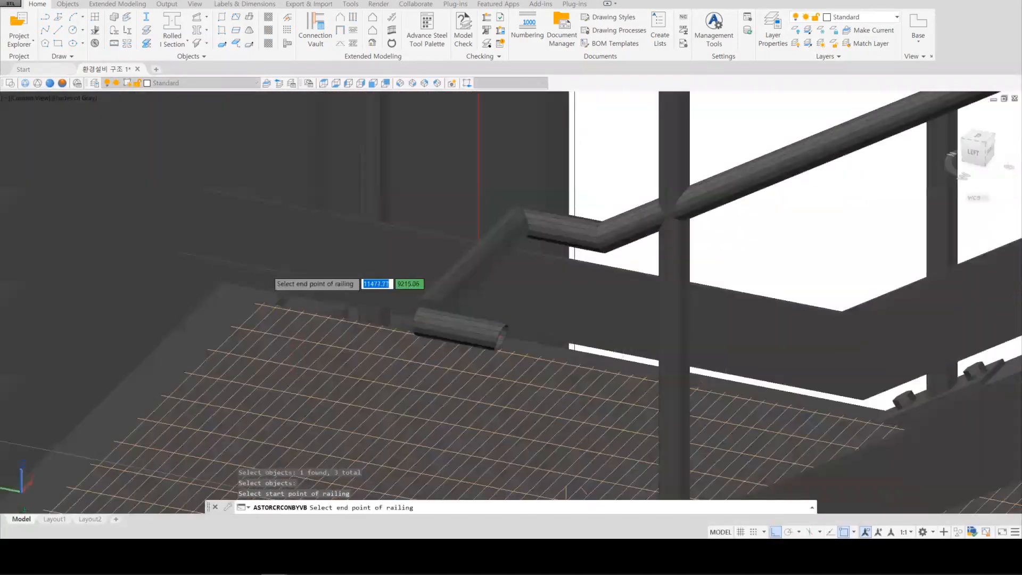
{"action": "left_click", "coordinate": [223, 281]}
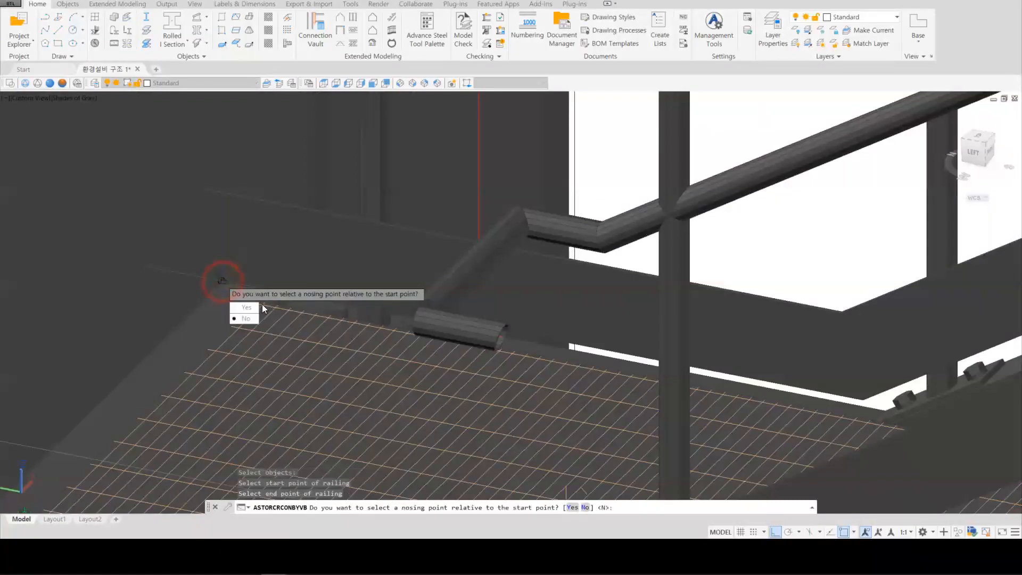
{"action": "left_click", "coordinate": [246, 319]}
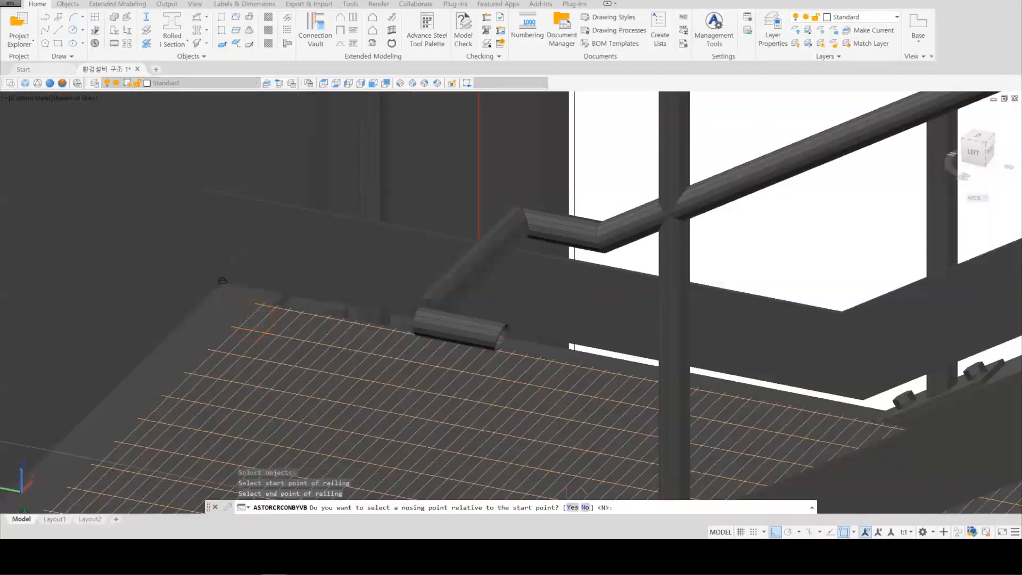
{"action": "scroll", "coordinate": [251, 275], "scroll_direction": "down", "scroll_amount": 8}
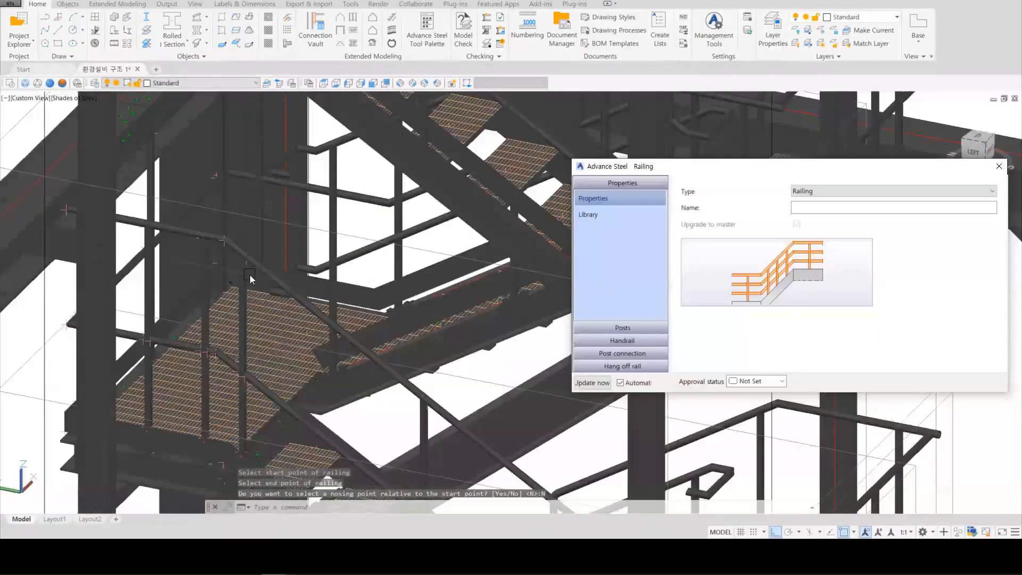
{"action": "scroll", "coordinate": [332, 360], "scroll_direction": "down", "scroll_amount": 3}
- Add a railing along the inner stair stringer from its lower end to its upper end, without a nosing point, and close its settings
{"action": "left_click", "coordinate": [392, 30]}
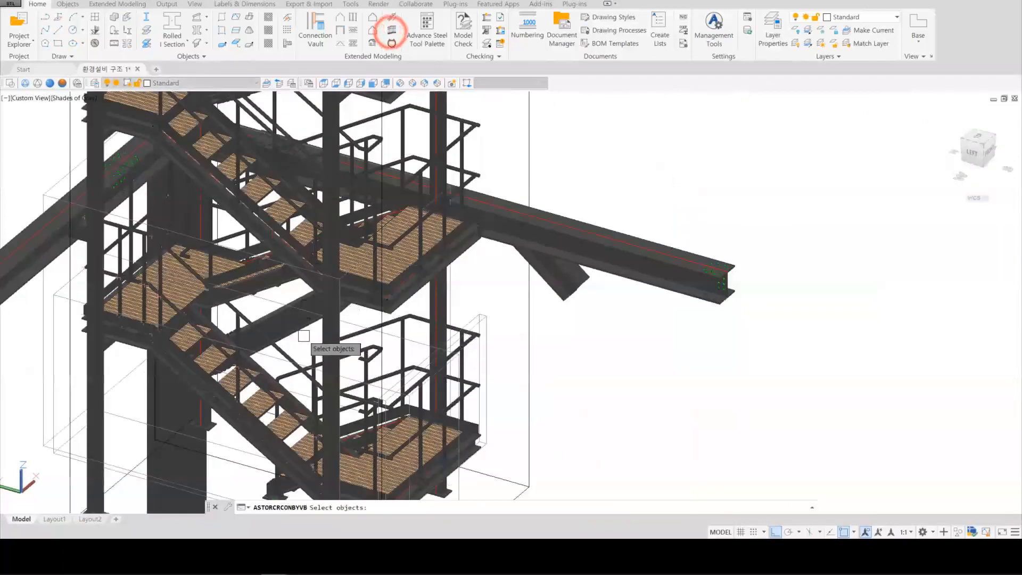
{"action": "scroll", "coordinate": [338, 346], "scroll_direction": "up", "scroll_amount": 8}
{"action": "left_click", "coordinate": [130, 418]}
{"action": "key", "text": "Return"}
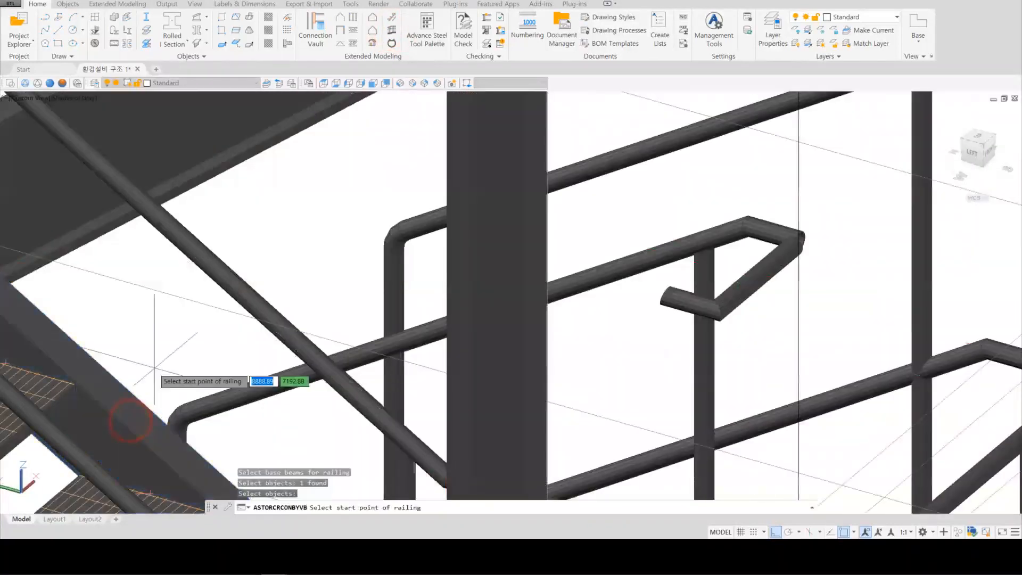
{"action": "scroll", "coordinate": [133, 404], "scroll_direction": "down", "scroll_amount": 5}
{"action": "middle_click_drag", "start_coordinate": [214, 302], "coordinate": [271, 356], "text": "shift"}
{"action": "scroll", "coordinate": [277, 361], "scroll_direction": "up", "scroll_amount": 5}
{"action": "left_click", "coordinate": [276, 361]}
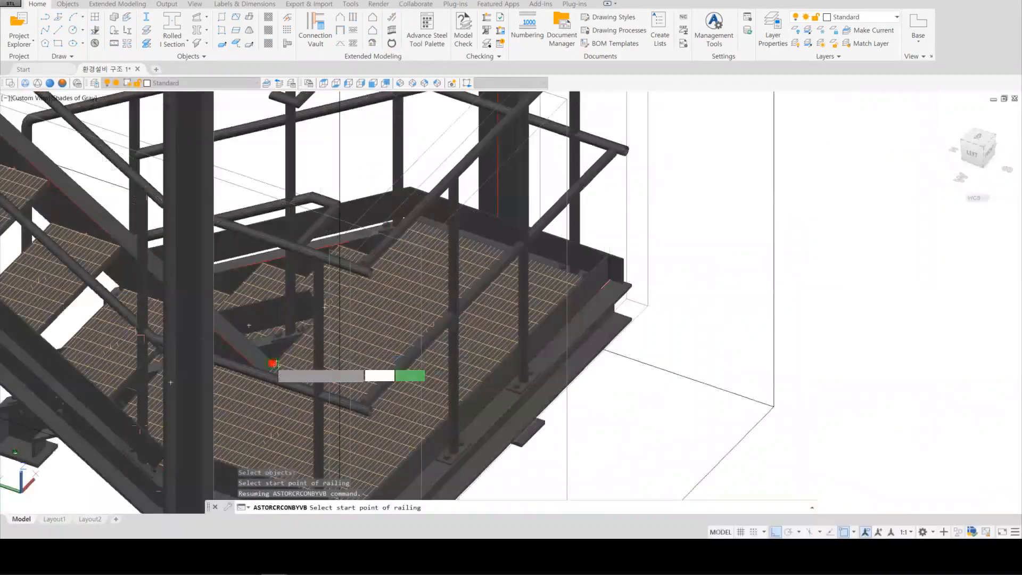
{"action": "scroll", "coordinate": [271, 361], "scroll_direction": "down", "scroll_amount": 5}
{"action": "scroll", "coordinate": [79, 160], "scroll_direction": "up", "scroll_amount": 8}
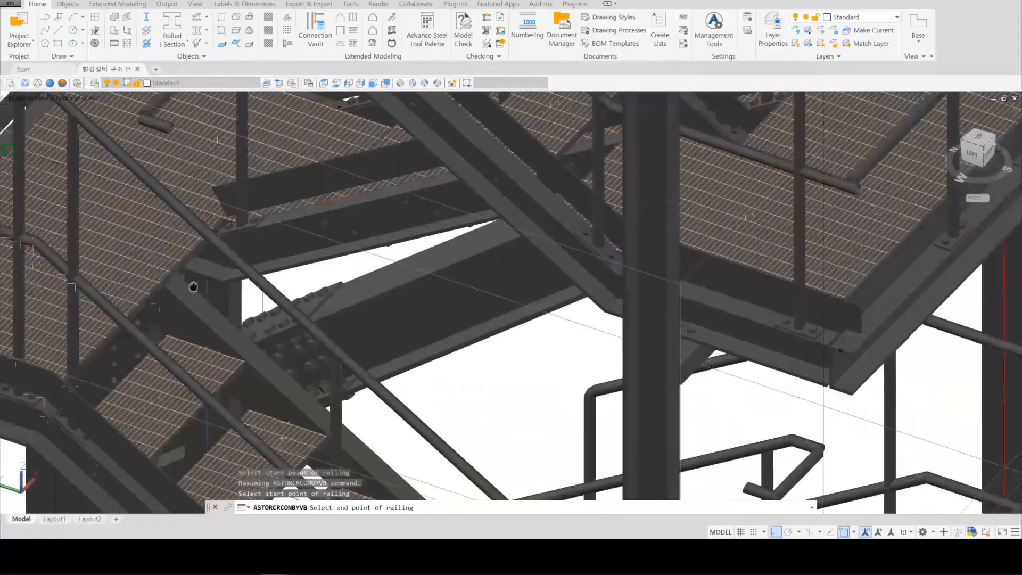
{"action": "left_click", "coordinate": [192, 297]}
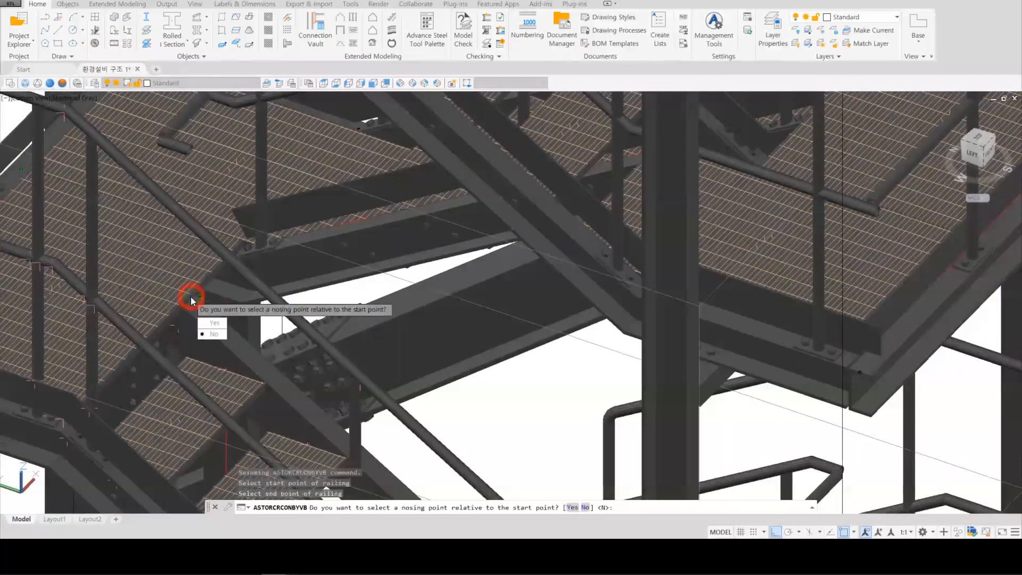
{"action": "key", "text": "Return"}
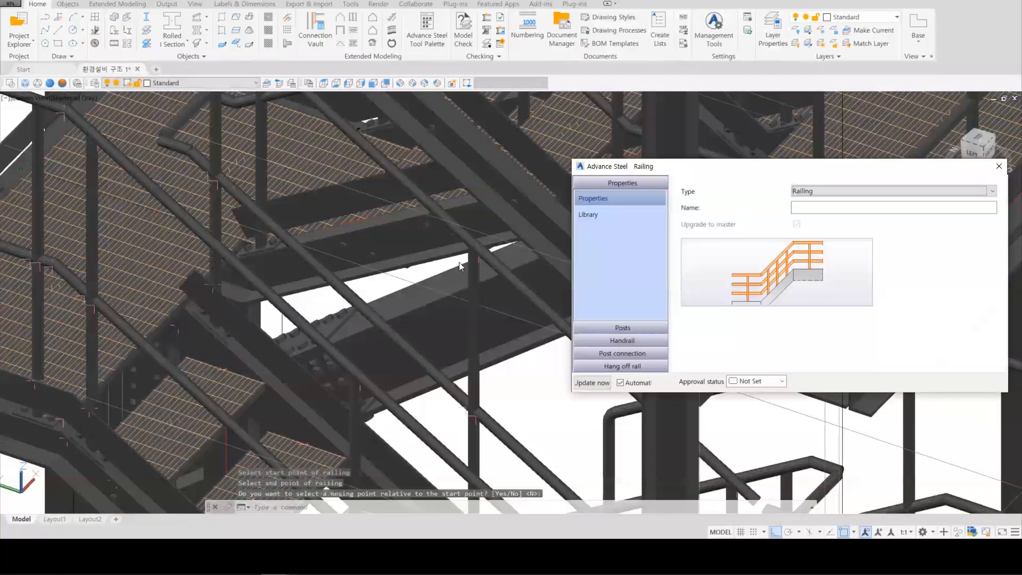
{"action": "left_click", "coordinate": [999, 169]}
- Join the sloped stair handrail to its short horizontal end piece at the landing with a Railing joint handrail connection
{"action": "scroll", "coordinate": [307, 363], "scroll_direction": "up", "scroll_amount": 5}
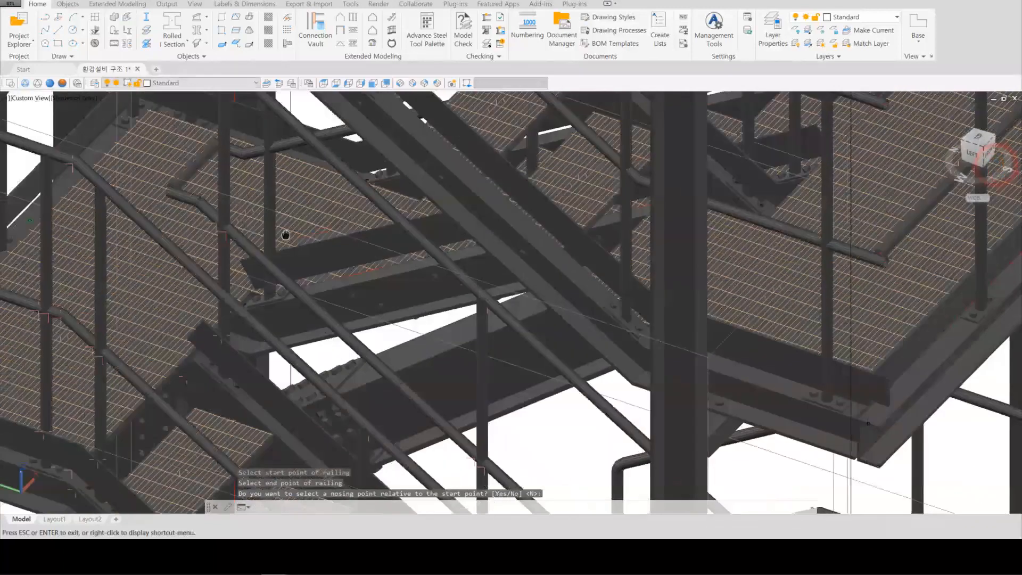
{"action": "middle_click_drag", "start_coordinate": [306, 346], "coordinate": [307, 362]}
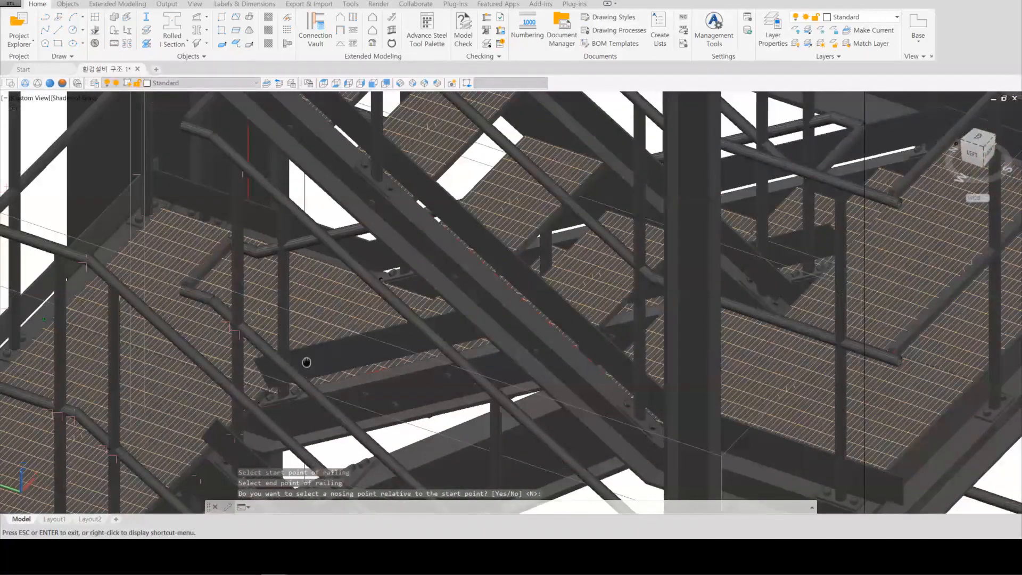
{"action": "left_click", "coordinate": [315, 32]}
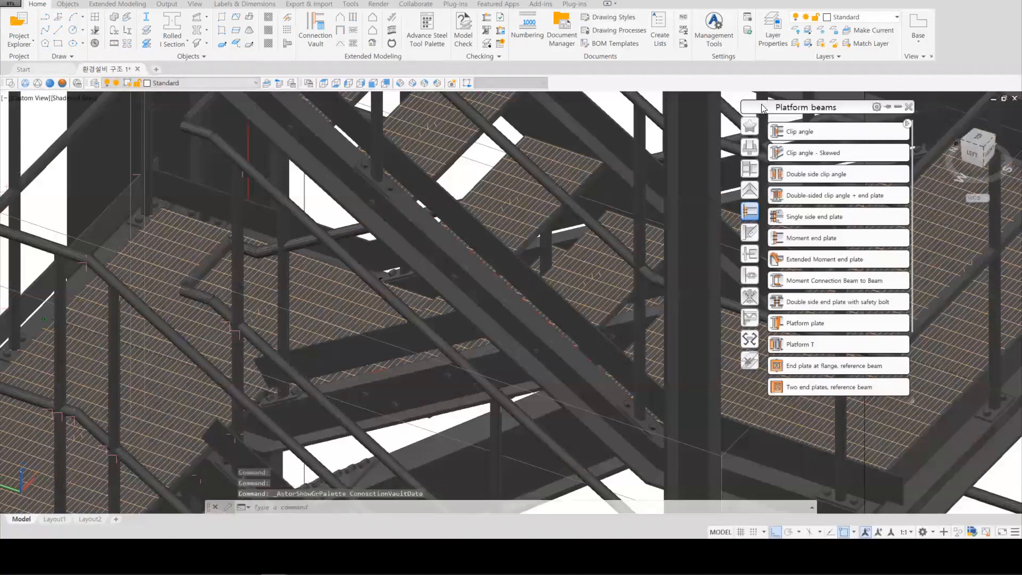
{"action": "left_click_drag", "start_coordinate": [764, 108], "coordinate": [583, 103]}
{"action": "left_click", "coordinate": [569, 314]}
{"action": "left_click", "coordinate": [609, 165]}
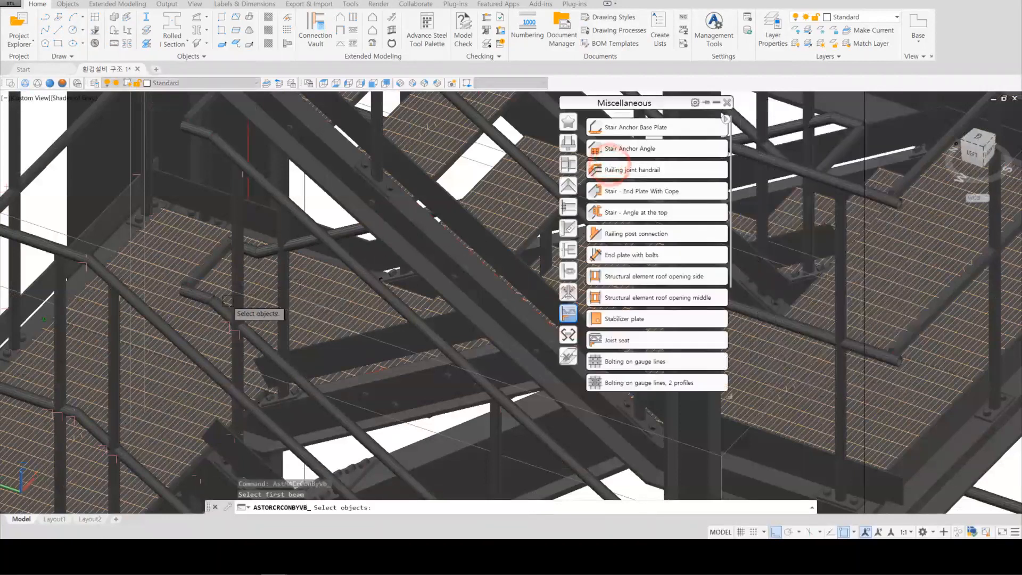
{"action": "scroll", "coordinate": [226, 300], "scroll_direction": "up", "scroll_amount": 8}
{"action": "left_click", "coordinate": [178, 313]}
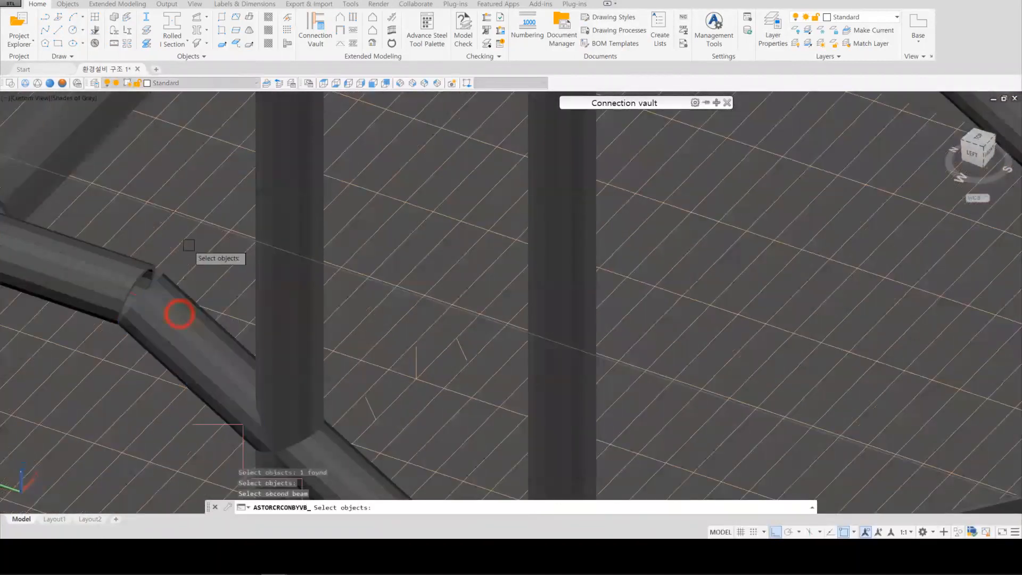
{"action": "left_click", "coordinate": [133, 264]}
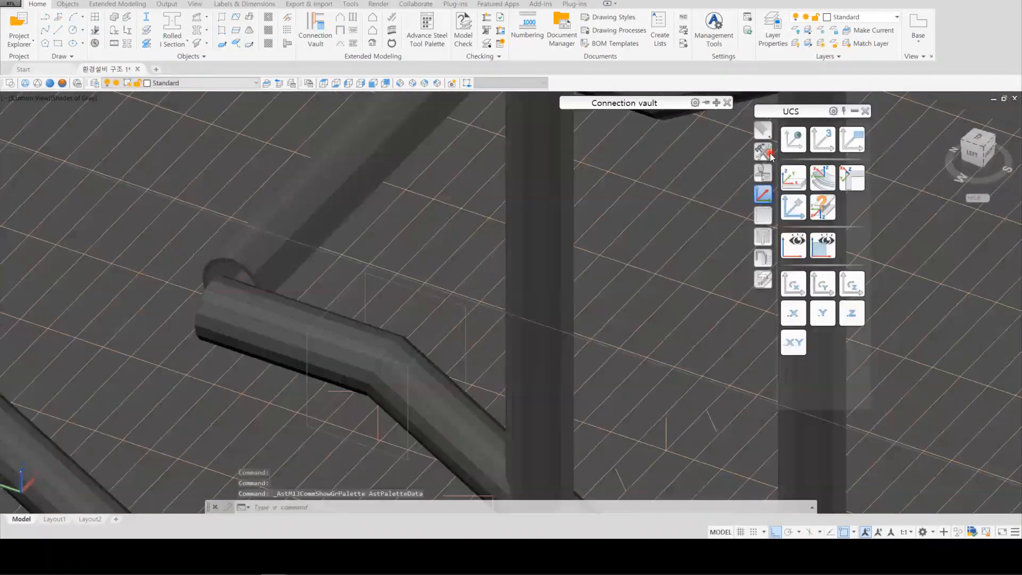
- Copy the handrail joint by template to the adjacent corner between the short end piece and the landing handrail, and end the command
{"action": "left_click", "coordinate": [765, 152]}
{"action": "left_click", "coordinate": [791, 274]}
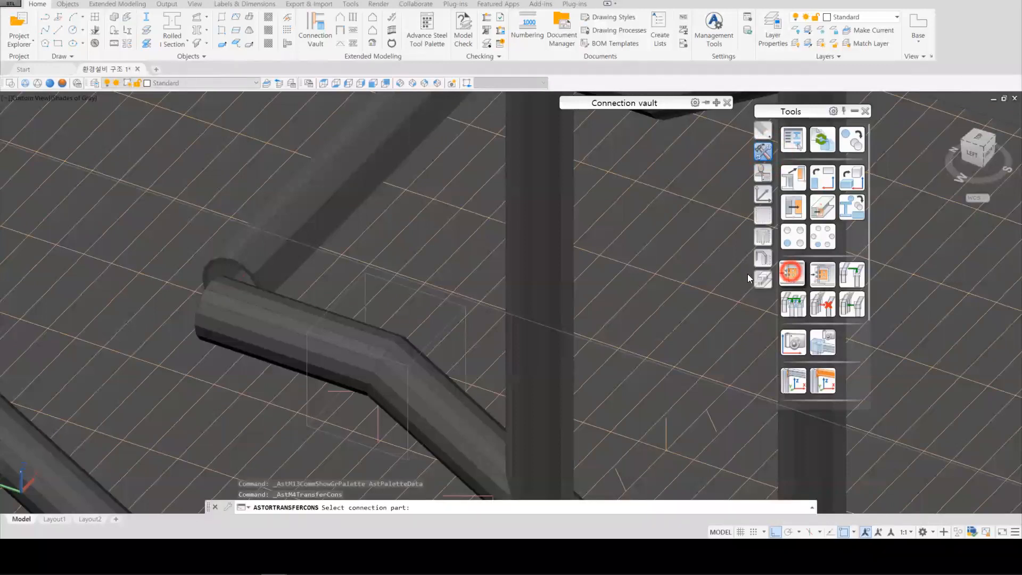
{"action": "left_click", "coordinate": [221, 257]}
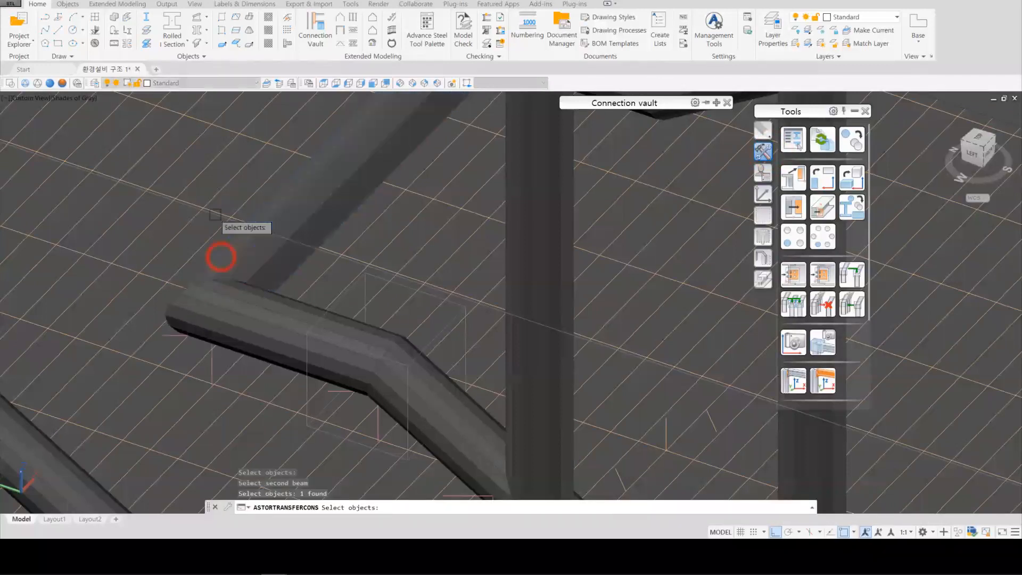
{"action": "key", "text": "Return"}
{"action": "scroll", "coordinate": [215, 214], "scroll_direction": "down", "scroll_amount": 5}
{"action": "key", "text": "Escape"}
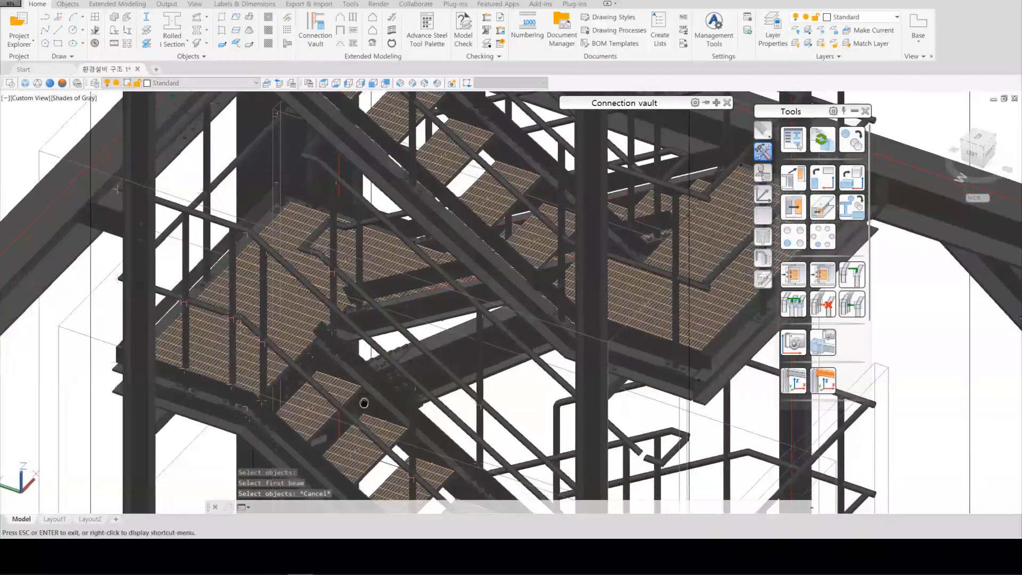
{"action": "scroll", "coordinate": [321, 282], "scroll_direction": "down", "scroll_amount": 2}
{"action": "middle_click_drag", "start_coordinate": [386, 405], "coordinate": [323, 391]}
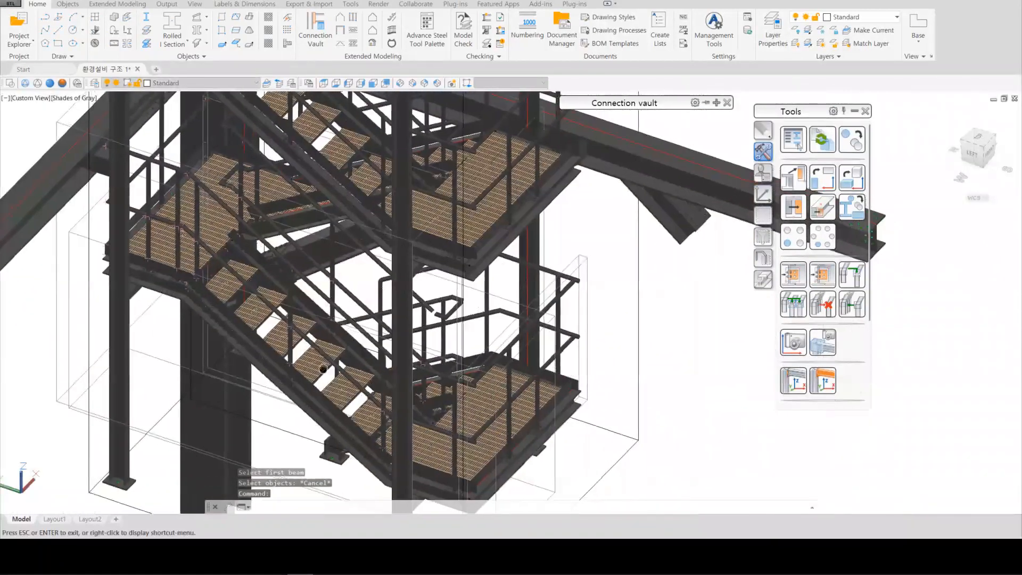